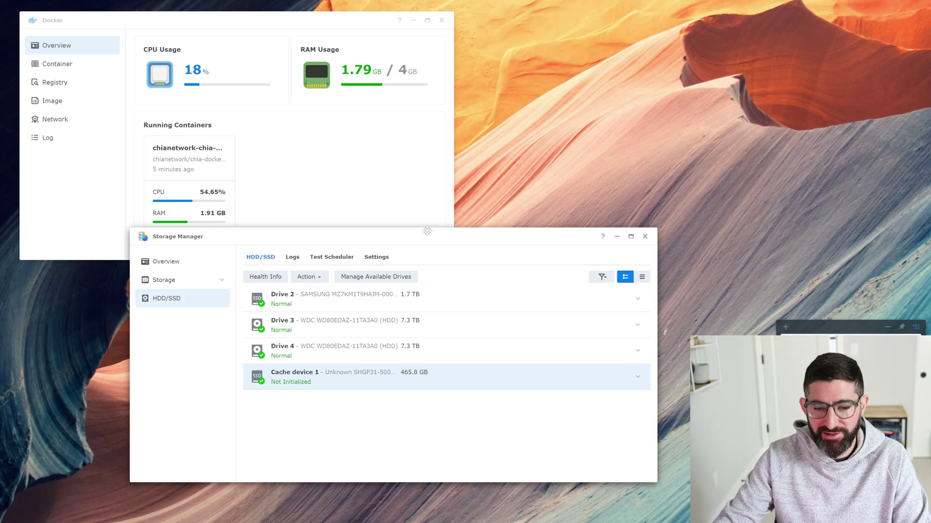
- Reposition Storage Manager and inspect the Cache device 1 NVMe drive's details
left_click_drag(426, 232, 431, 197)
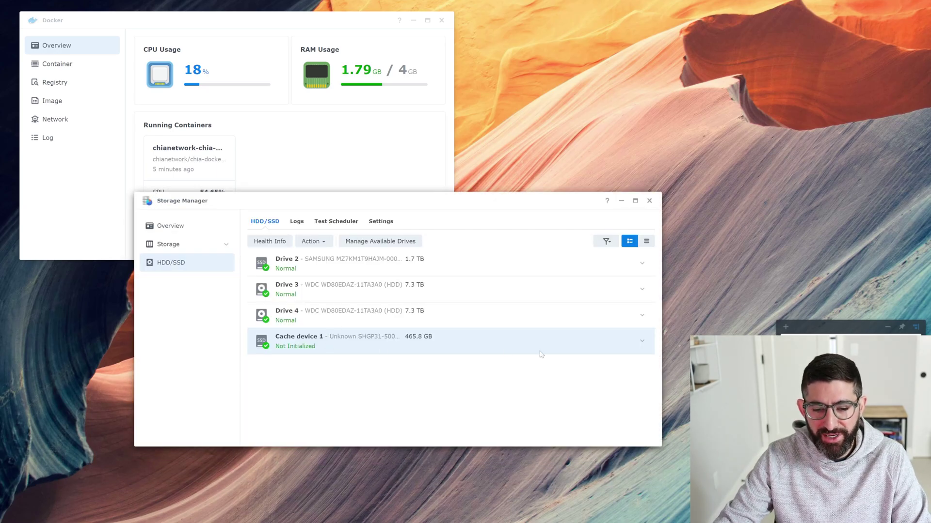
left_click(641, 345)
left_click(641, 345)
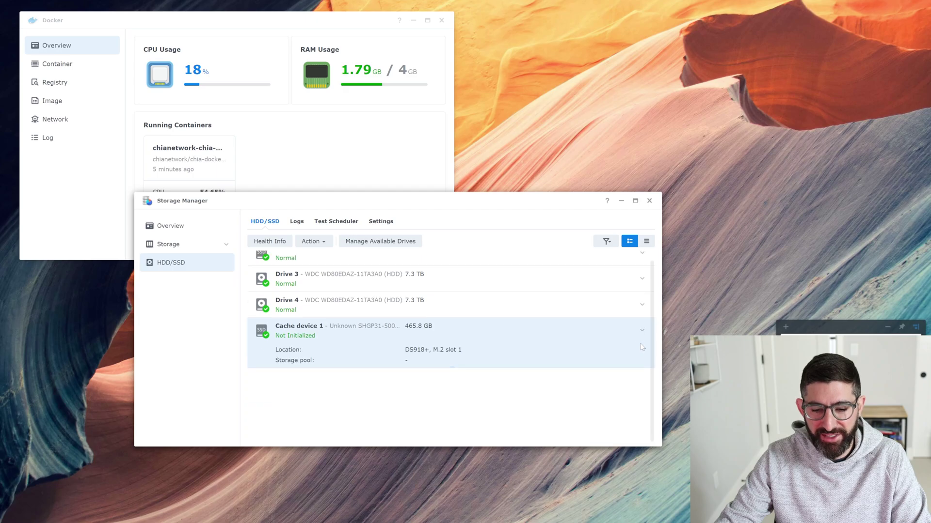
- Try creating a new storage pool and see the NVMe slot is reserved for SSD cache
left_click(177, 227)
left_click(187, 244)
left_click(278, 224)
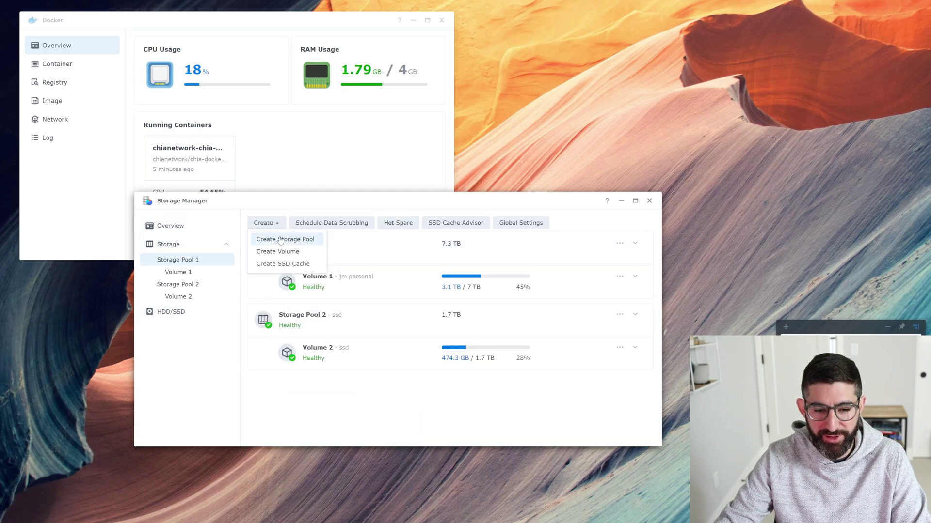
left_click(282, 240)
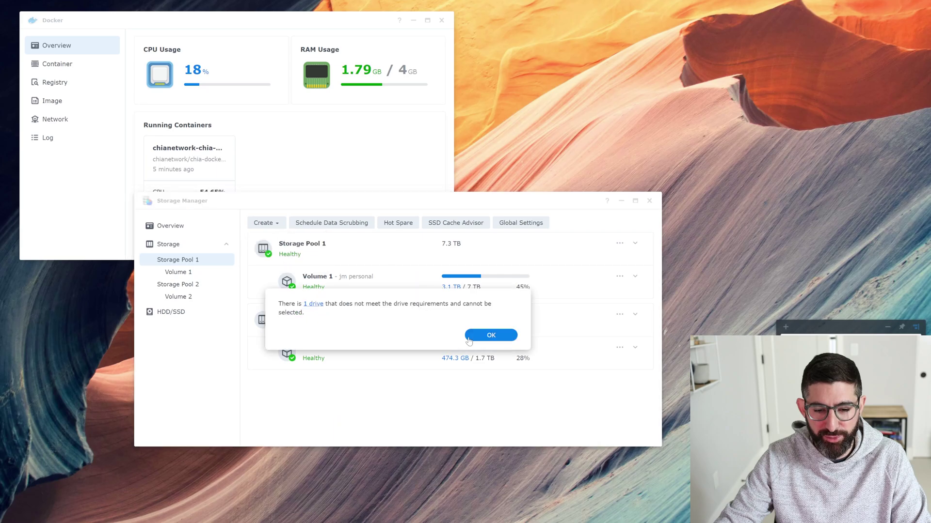
left_click(315, 305)
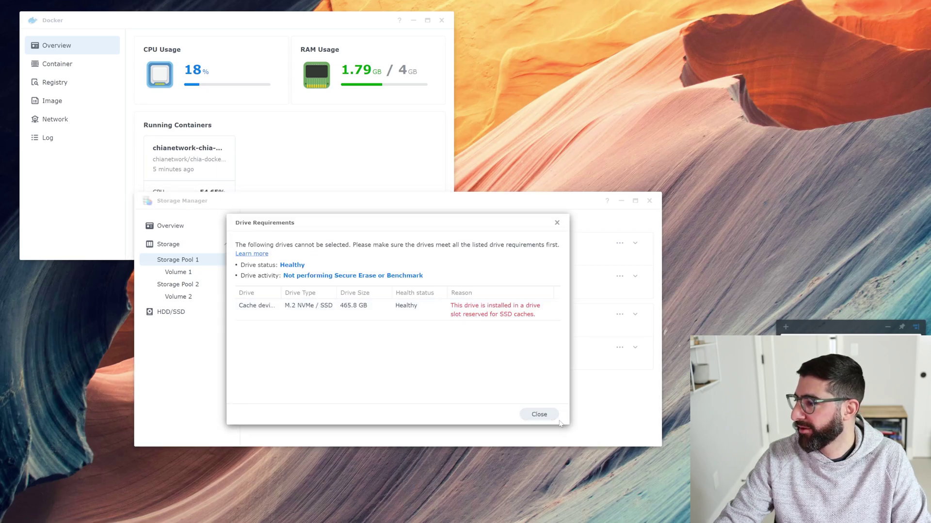
left_click(541, 416)
left_click(491, 335)
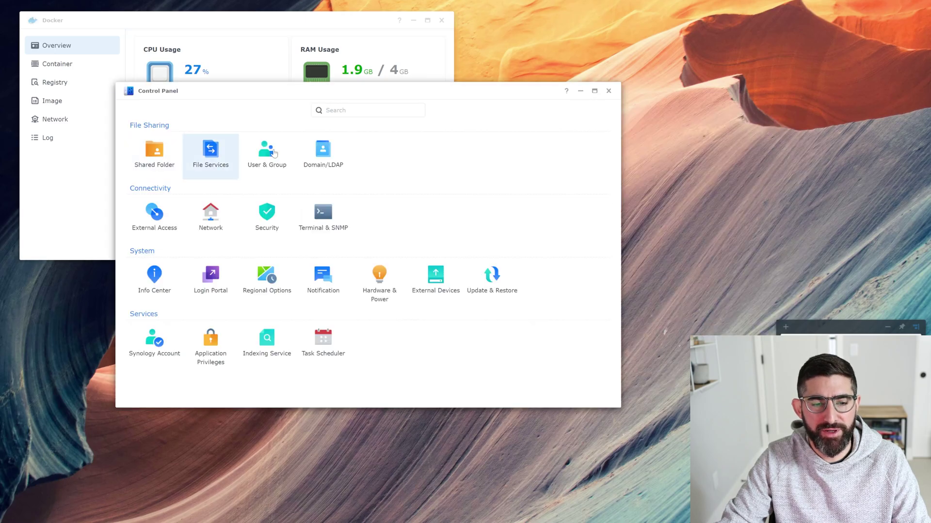
- Search Control Panel for 'ssh' to confirm SSH is on port 22, then return to the terminal
left_click(368, 110)
type("ssh")
key("Return")
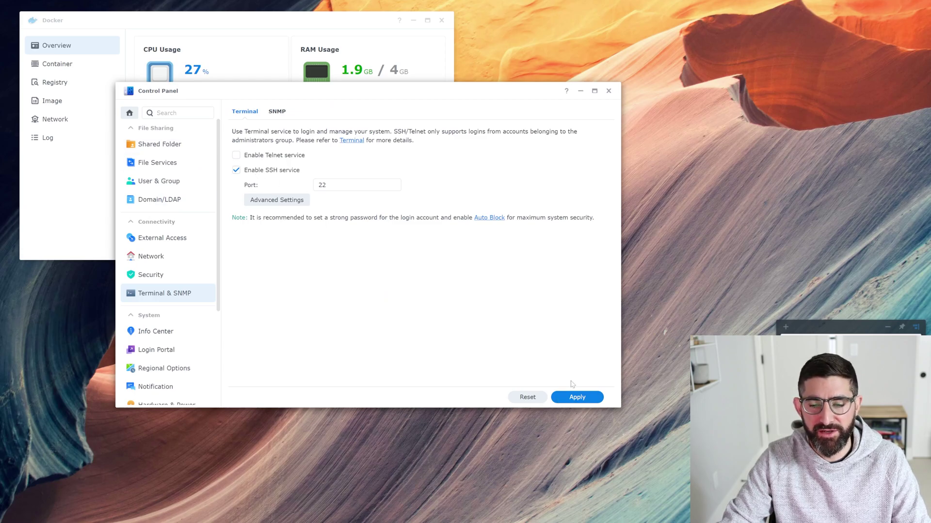
left_click(608, 90)
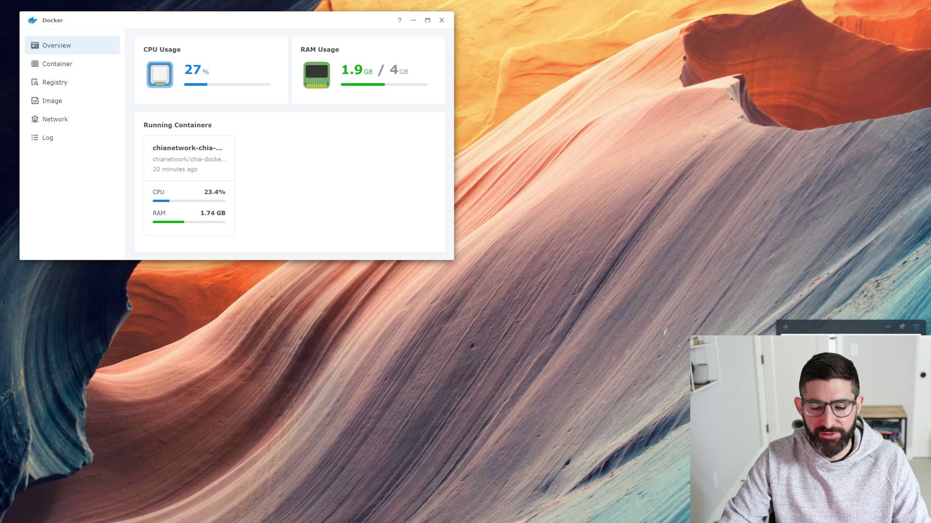
left_click(417, 489)
left_click_drag(481, 122, 419, 113)
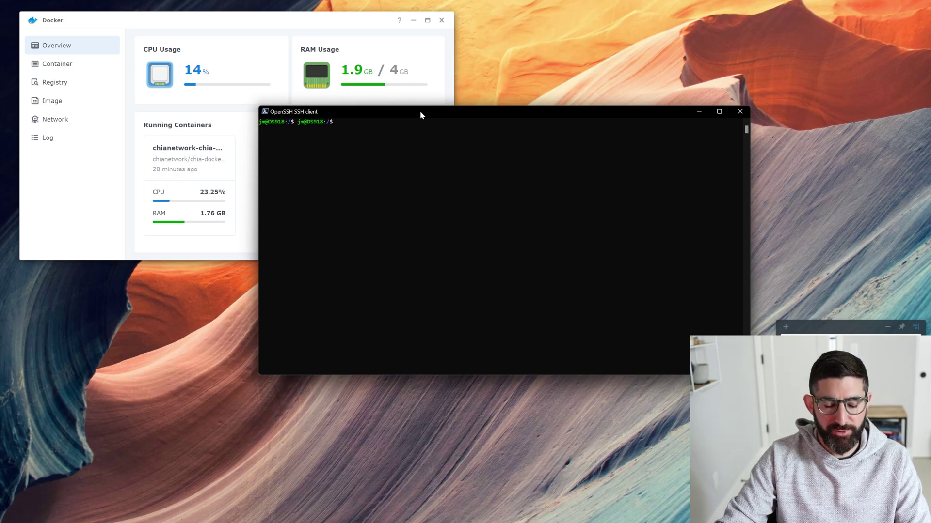
- Discard the partial ssh line and run 'sudo nvme list', showing the 500.11 GB /dev/nvme0n1
type("ssh")
type(" jm@")
type("192.")
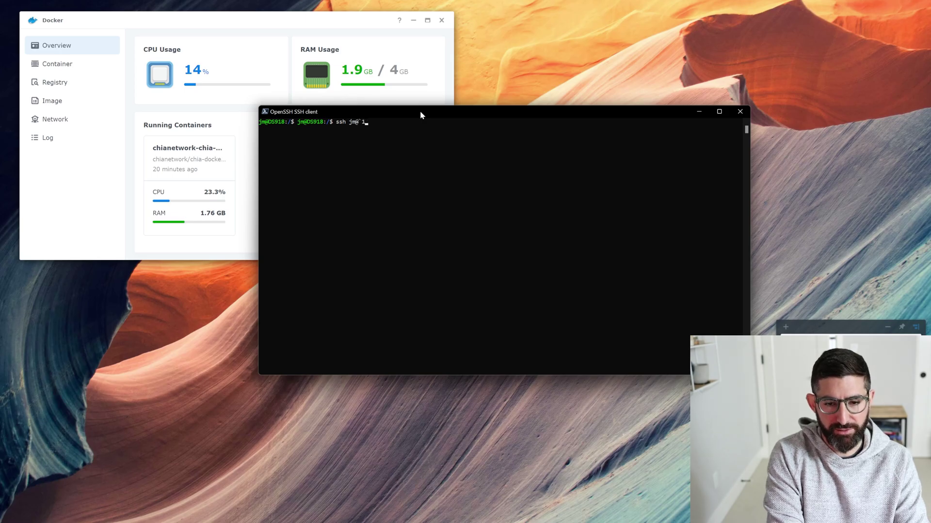
type("168.")
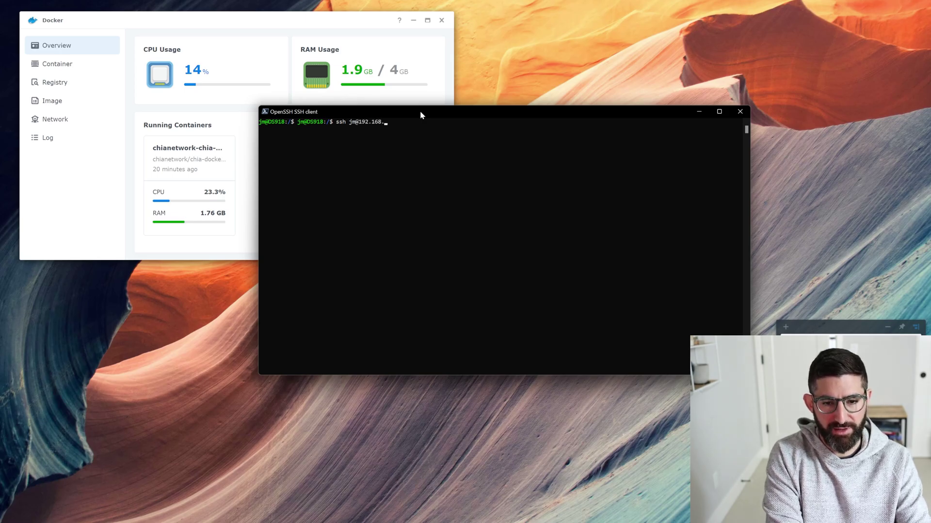
key("BackSpace")
key("BackSpace")
key("BackSpace")
key("BackSpace")
key("BackSpace")
key("BackSpace")
key("BackSpace")
key("BackSpace")
key("BackSpace")
key("BackSpace")
key("BackSpace")
key("BackSpace")
key("BackSpace")
key("BackSpace")
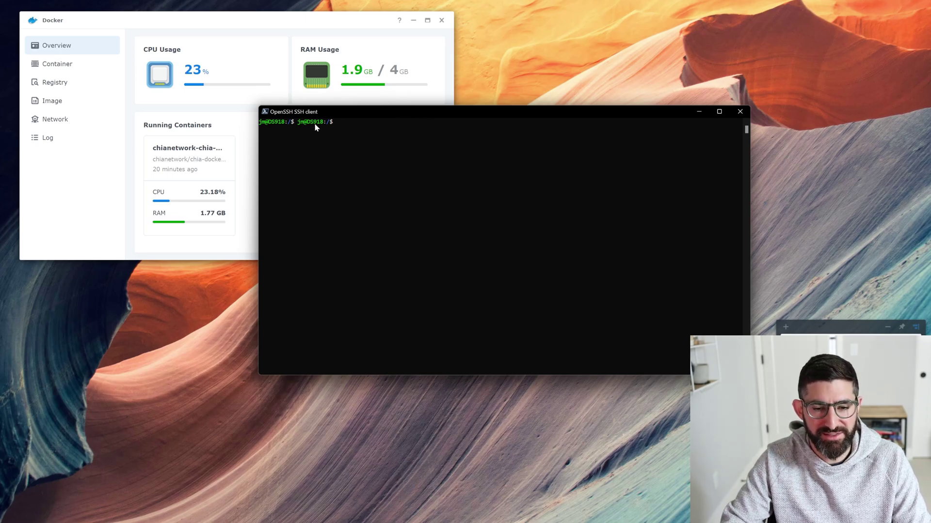
left_click(367, 130)
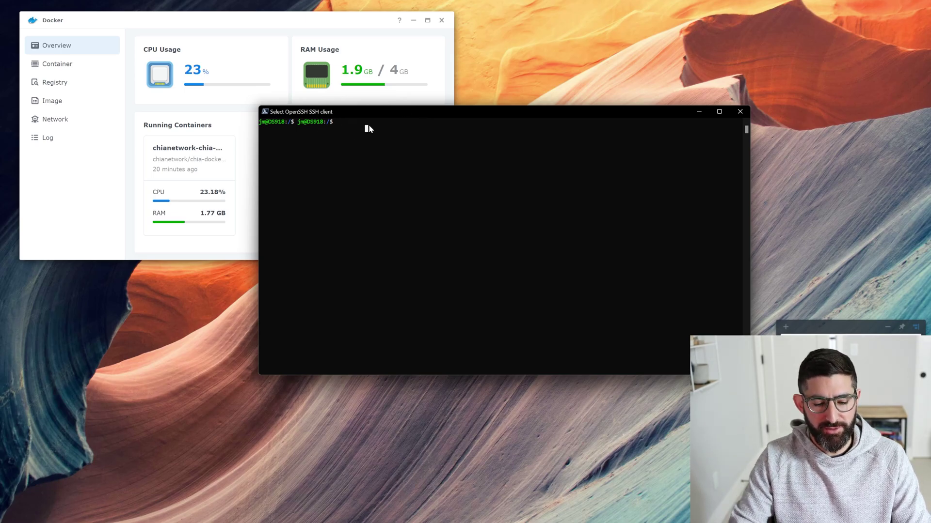
type("sudo nvme list")
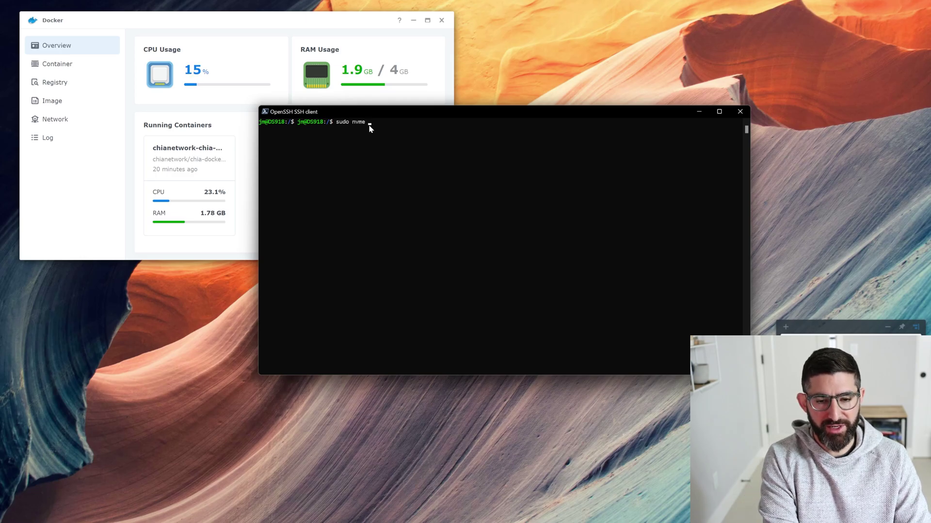
key("Return")
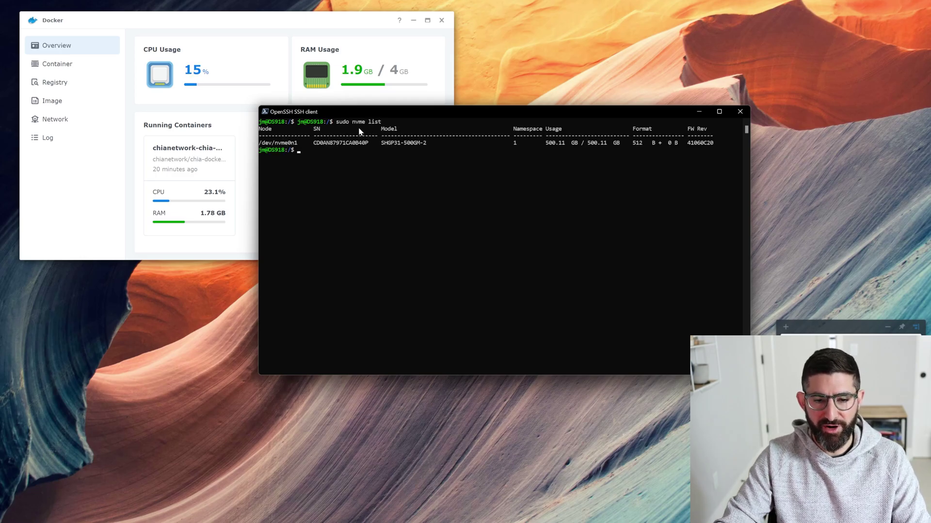
left_click_drag(260, 143, 715, 143)
left_click(300, 161)
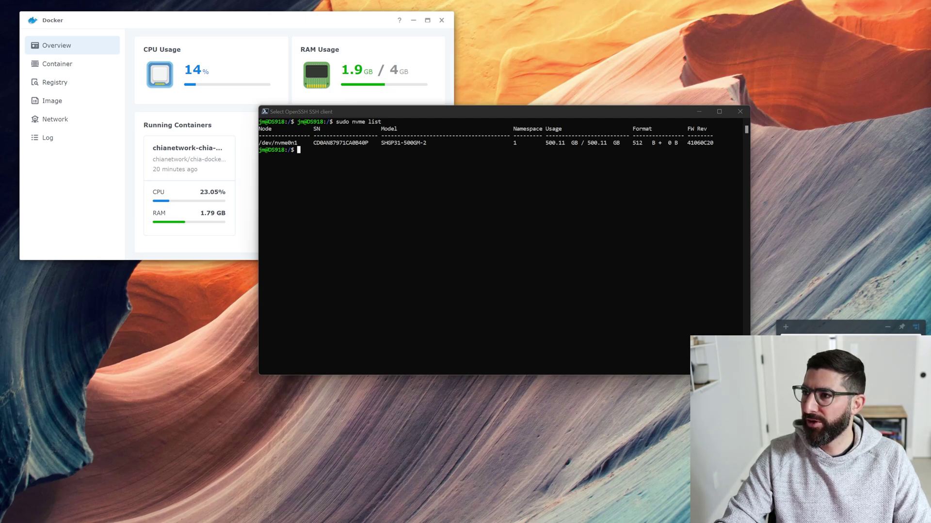
- Run 'sudo synopartition --part /dev/nvme0n1 12', confirm with y, and verify partitions p1–p3
left_click(539, 221)
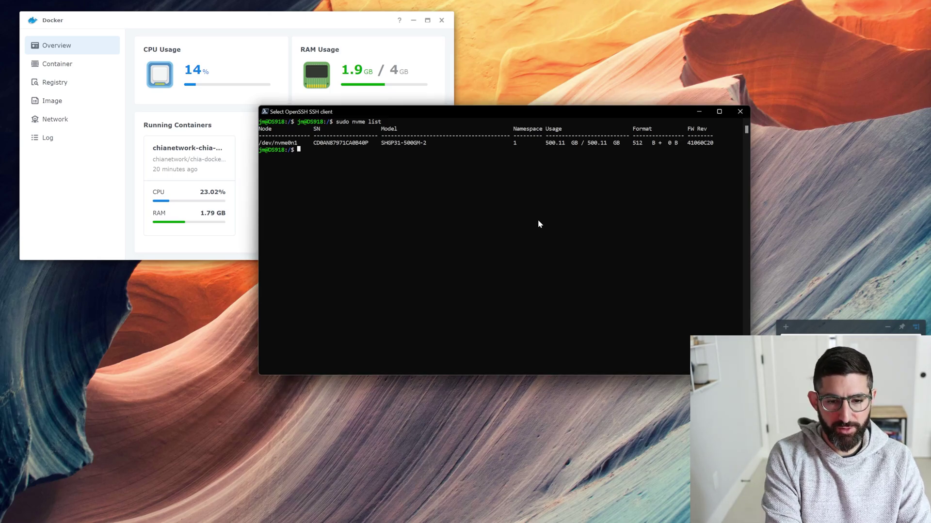
type("sudo")
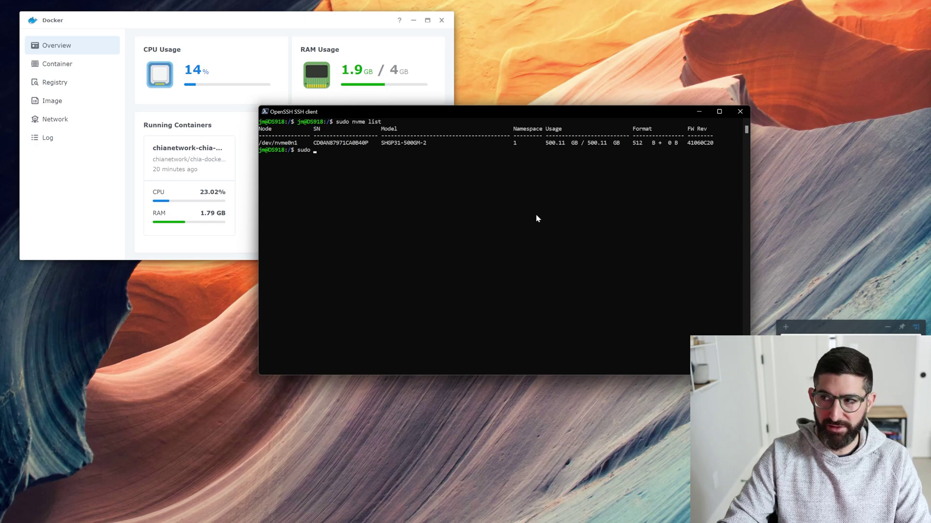
type("synopartition --part /dev/nvme0n1 12")
key("Return")
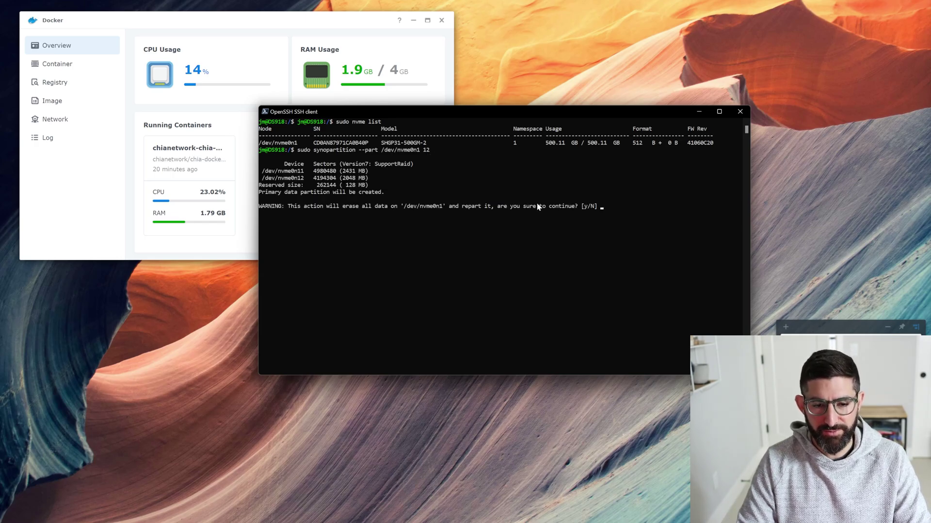
type("y")
key("Return")
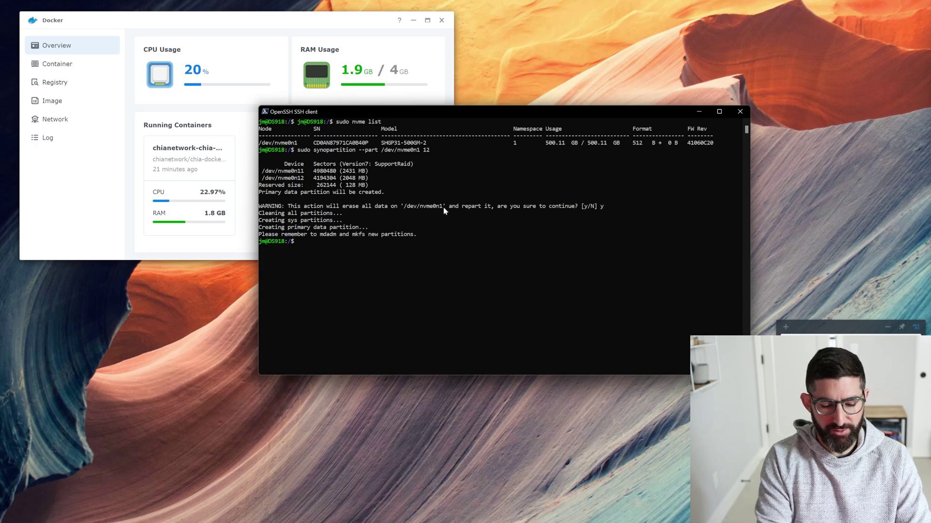
type("sudo nvme list")
key("Return")
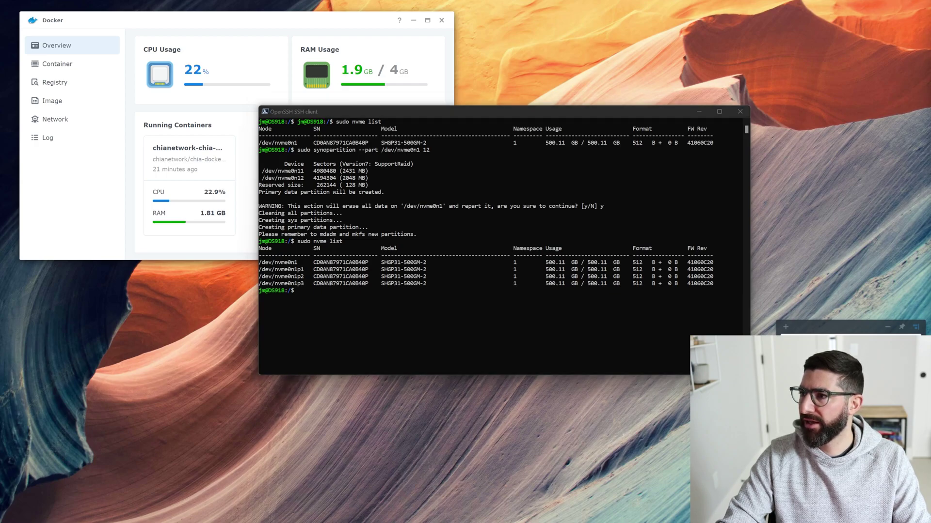
- Check the existing RAID arrays with 'cat /proc/mdstat'
left_click(518, 243)
type("ca")
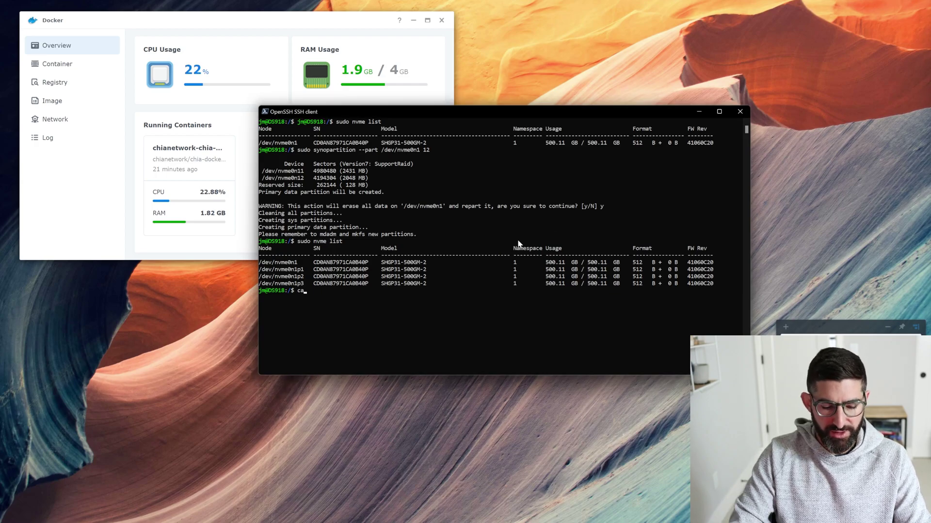
type("t /proc/mdstat")
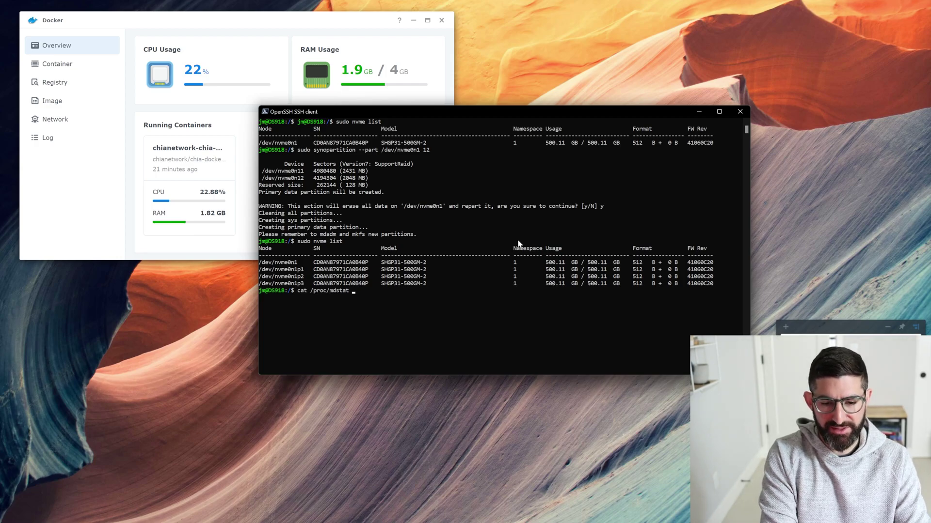
key("Return")
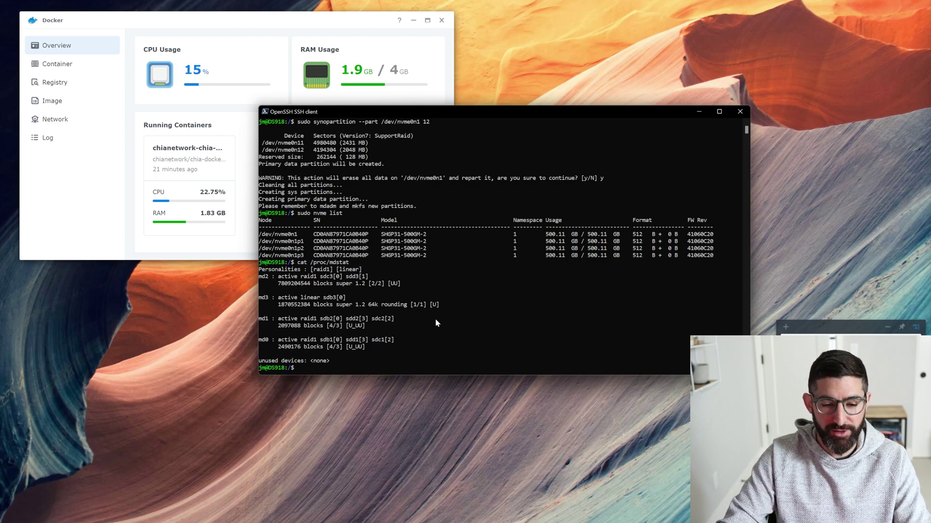
- Create single-device RAID1 /dev/md4 on /dev/nvme0n1p3 with sudo mdadm --create, confirming with y
type("mdadm --create /dev/md4 --level=1 --raid-devices=1 --force /dev/nvme0n1p3")
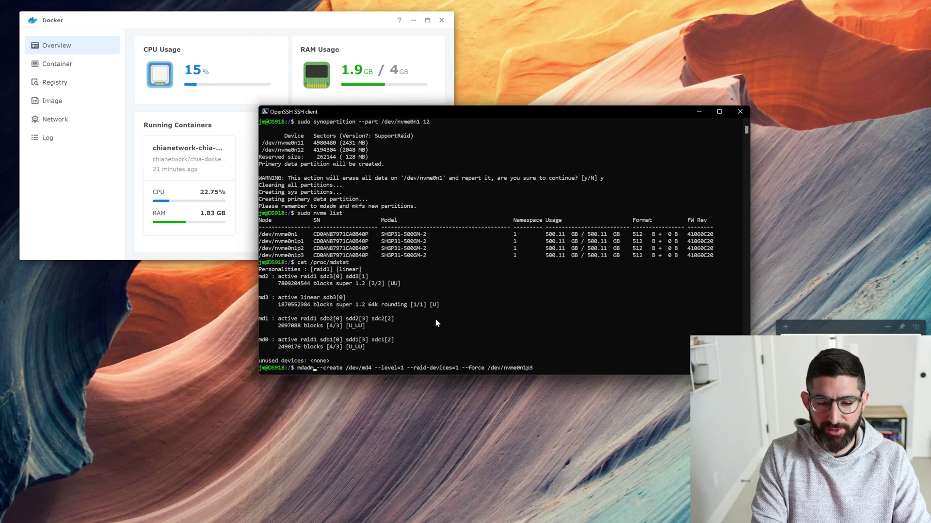
key("Home")
type("sudo")
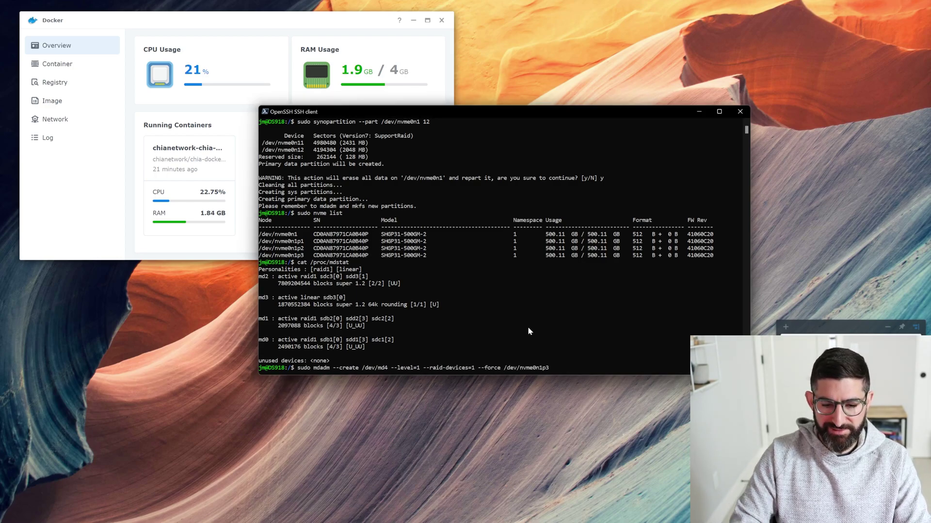
key("Left")
key("Left")
key("Left")
key("Left")
key("Left")
key("Left")
key("Left")
key("Left")
key("Left")
key("Left")
key("Left")
key("Left")
key("Left")
key("Left")
key("Left")
key("Left")
key("Left")
key("Left")
key("Left")
key("Left")
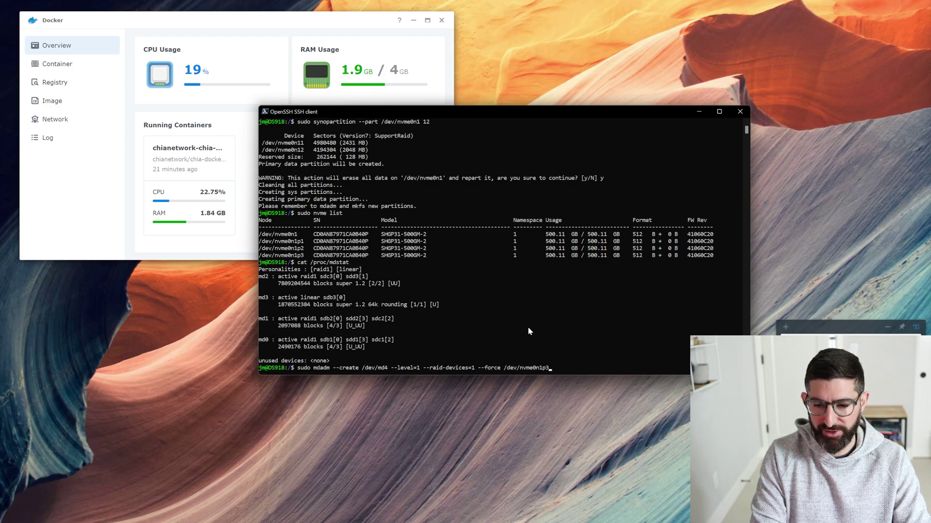
key("Return")
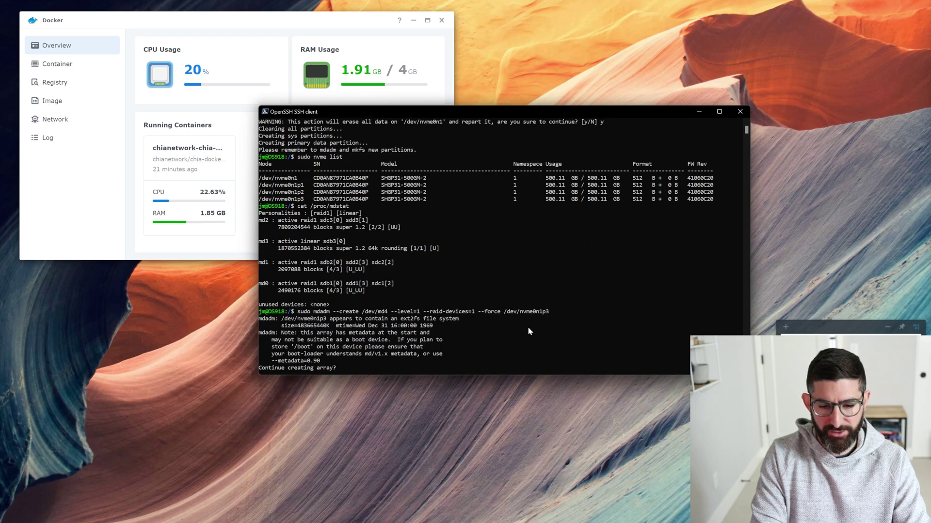
type("y")
key("Return")
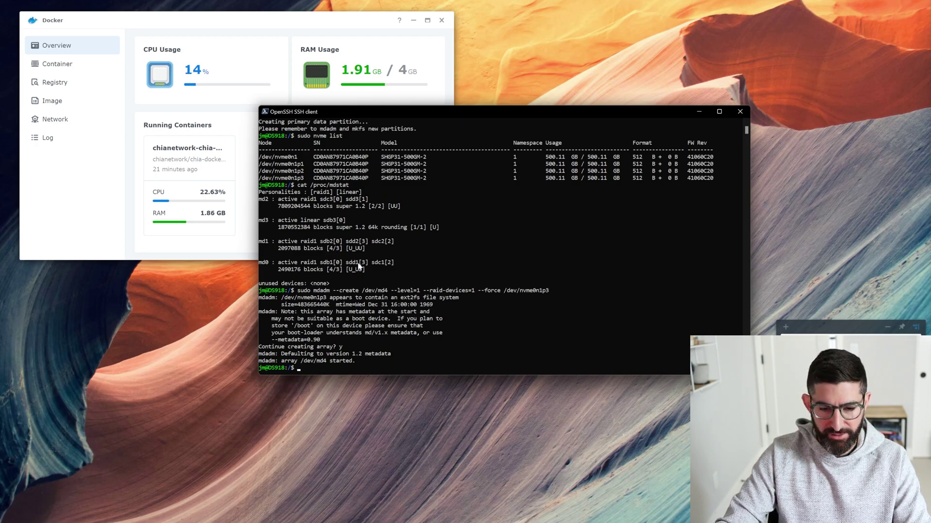
- Format /dev/md4 as ext4 with 'sudo mkfs.ext4 /dev/md4'
type("sudo mkf")
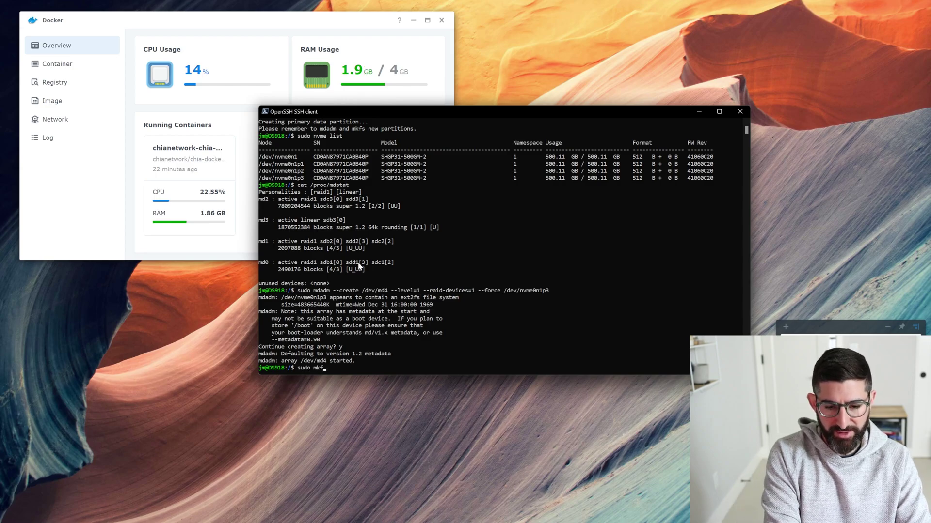
type("s.ext4")
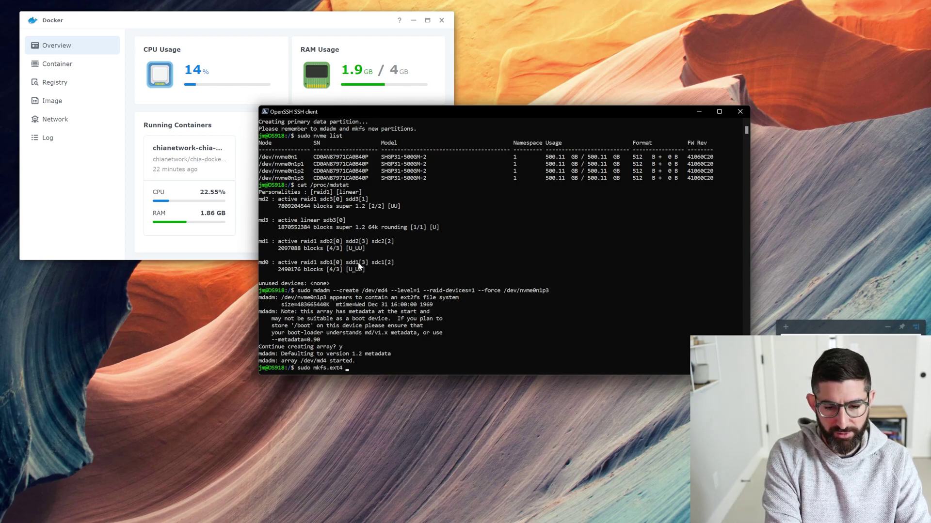
type(" /dev/md")
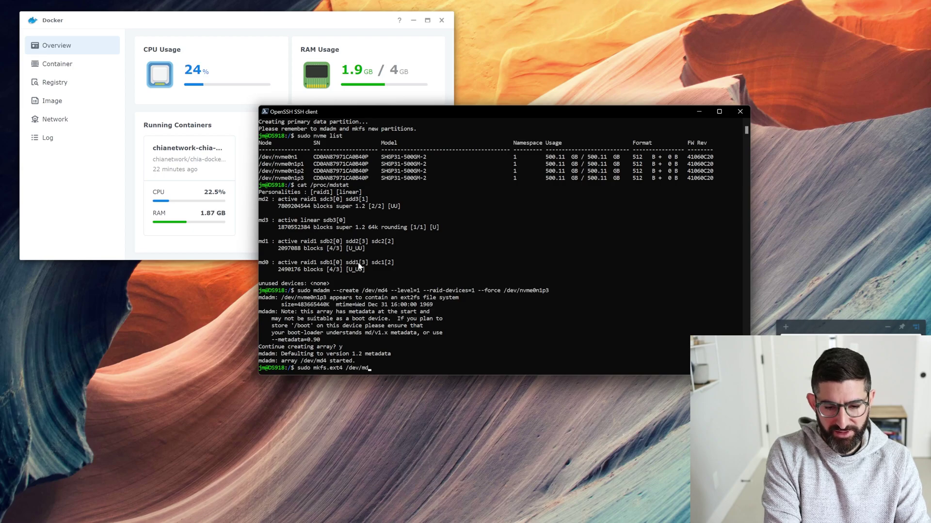
type("4")
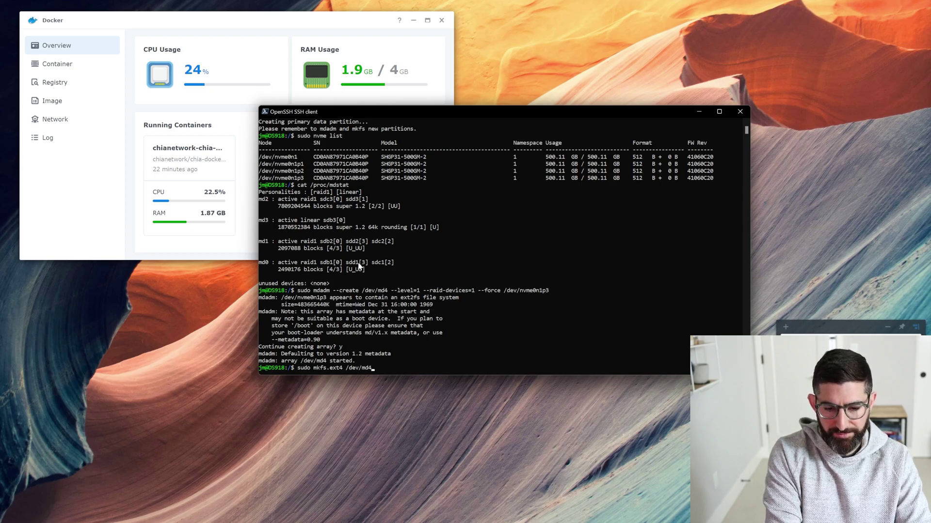
key("Return")
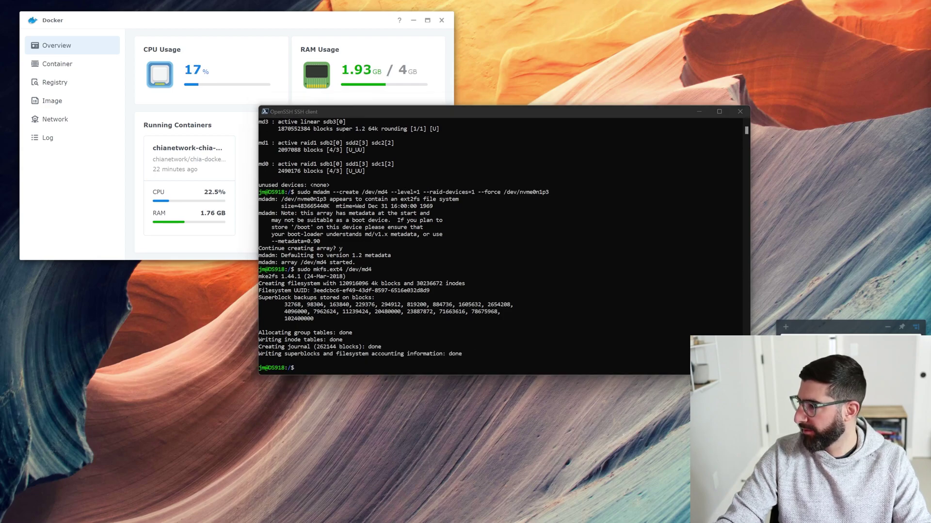
key("alt+Tab")
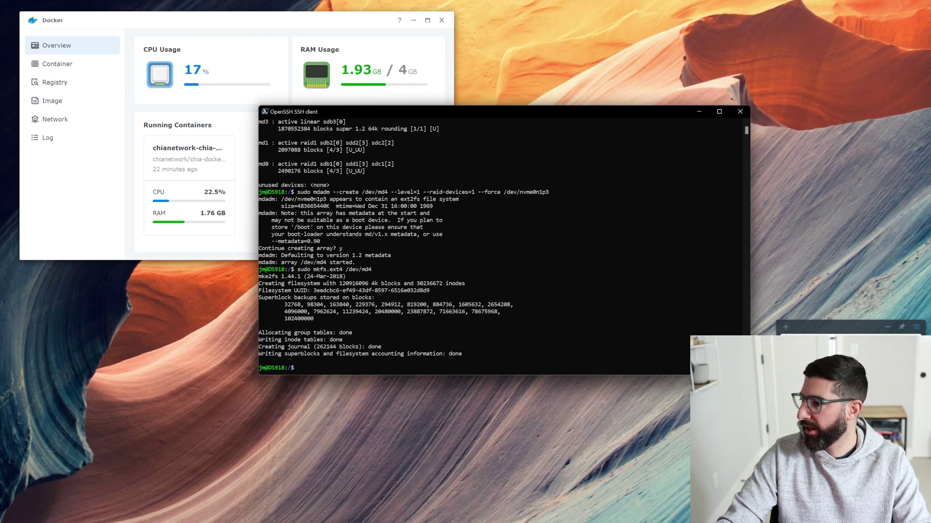
- Open Storage Manager and inspect the drive in M.2 slot 1
left_click(591, 257)
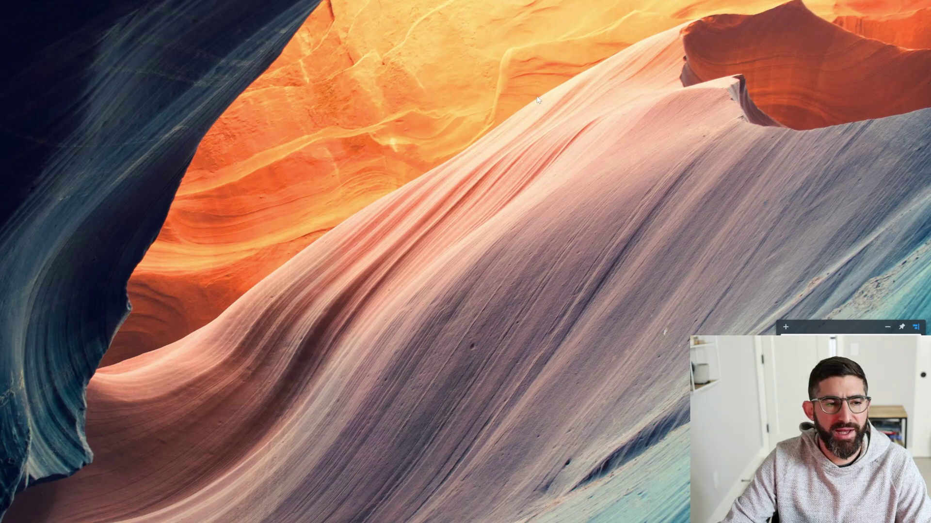
left_click(127, 6)
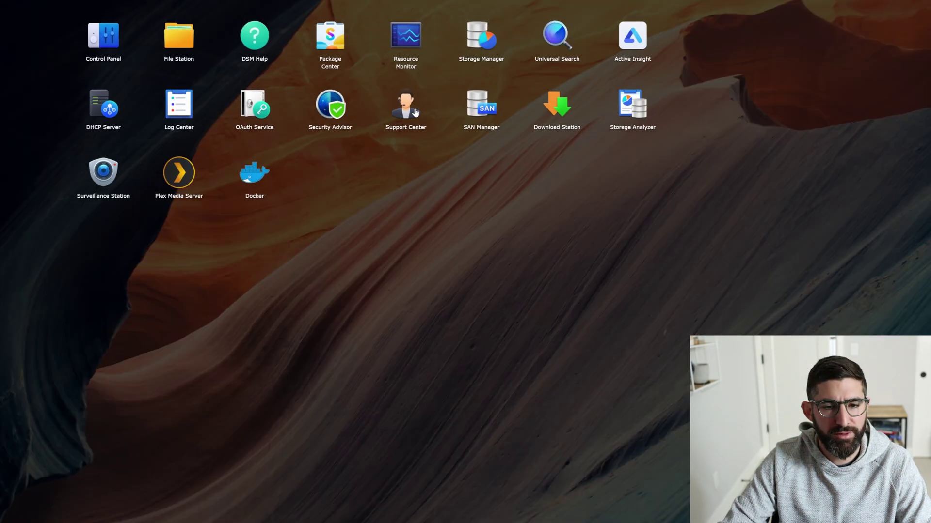
left_click(479, 42)
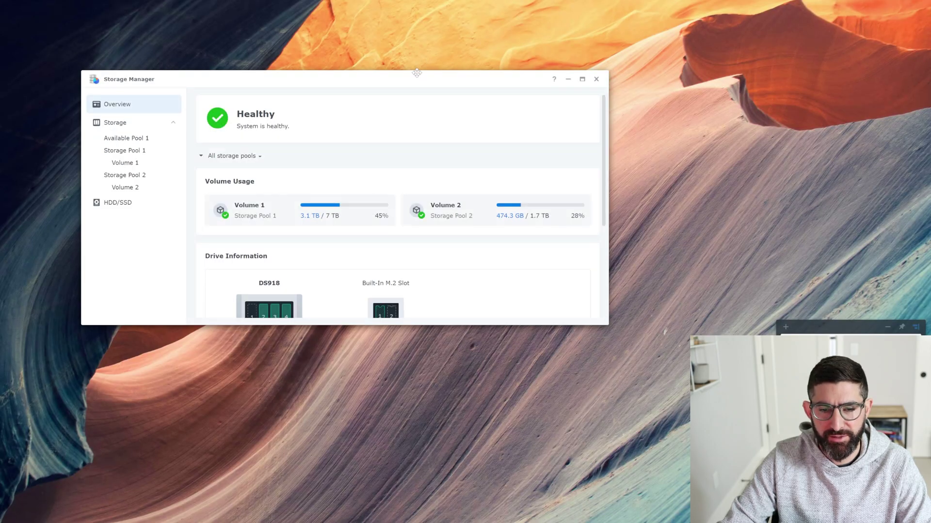
left_click_drag(417, 72, 418, 50)
scroll(409, 216, "down", 3)
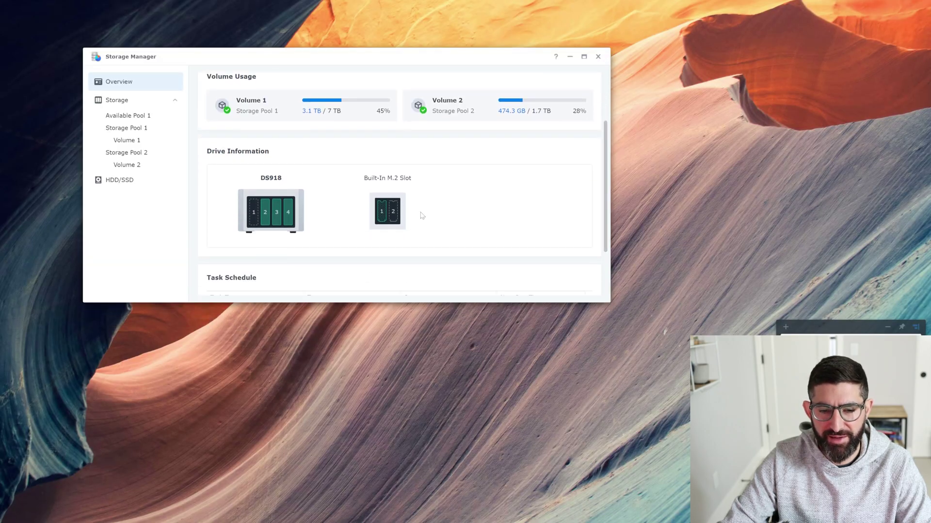
left_click(381, 213)
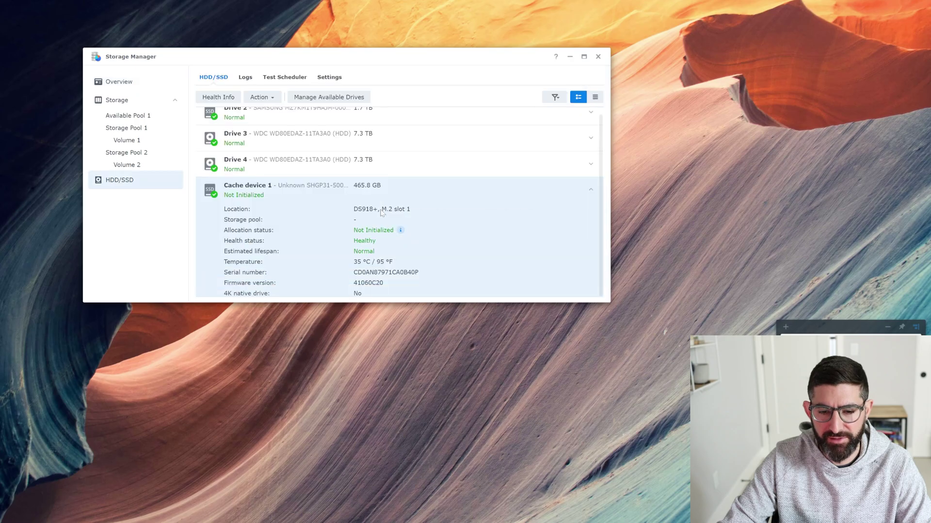
left_click(262, 186)
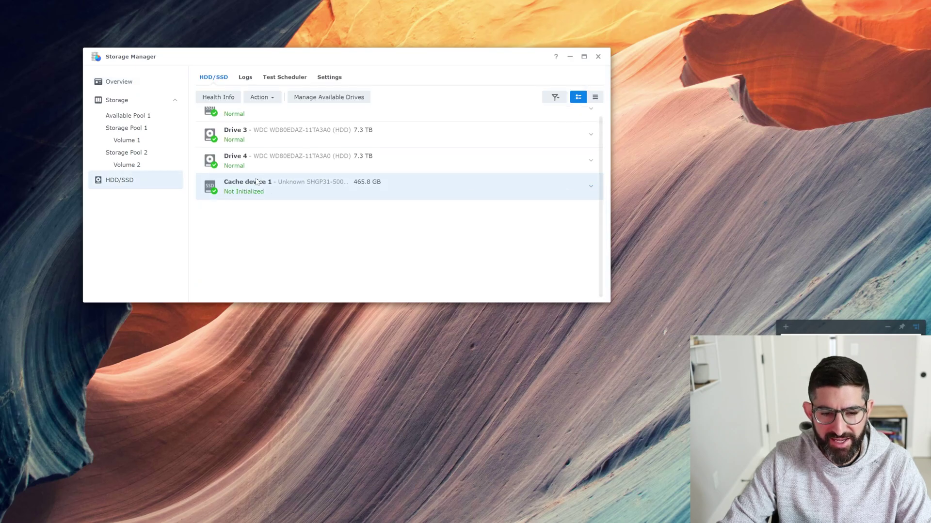
- Online Assemble Available Pool 1 and apply, creating Storage Pool 3
left_click(141, 121)
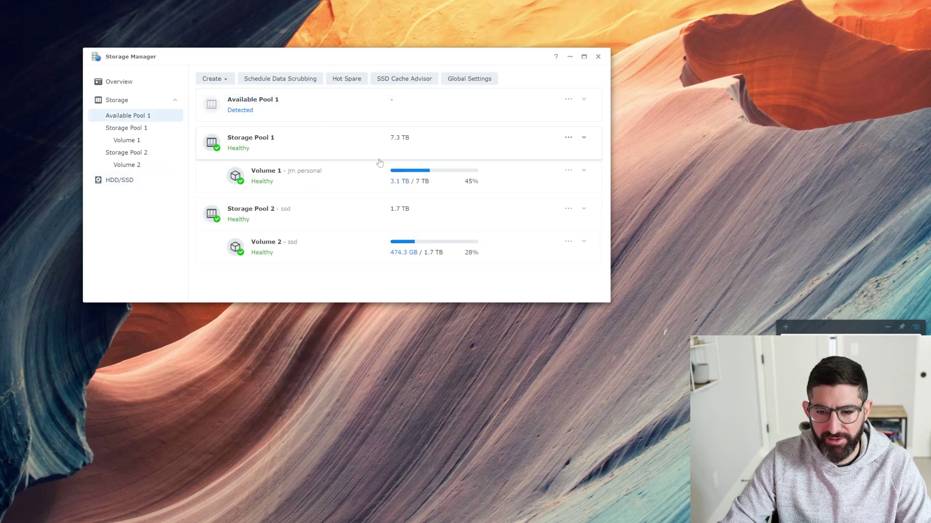
left_click(584, 100)
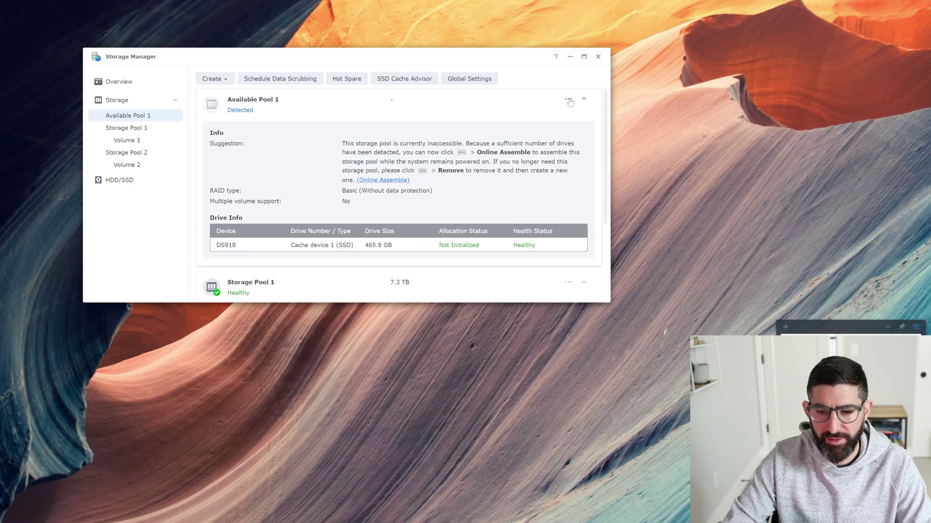
left_click(568, 100)
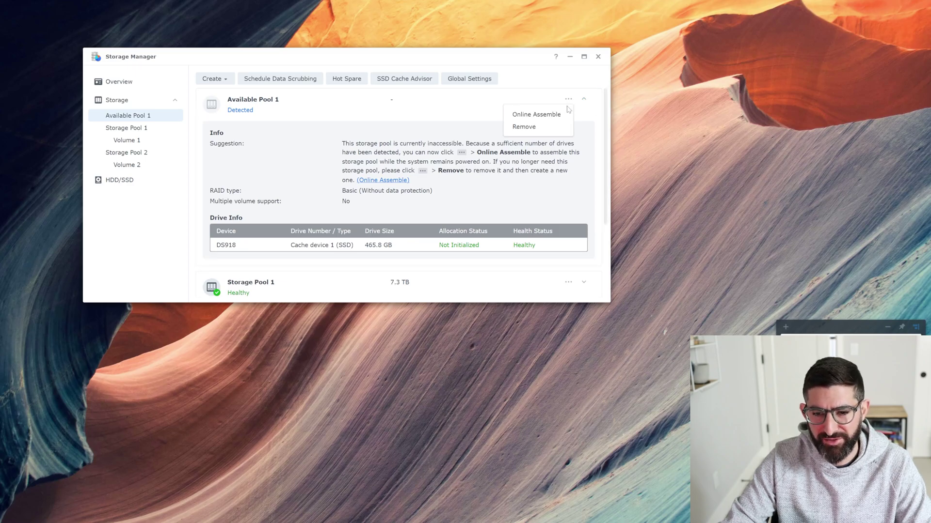
left_click(559, 119)
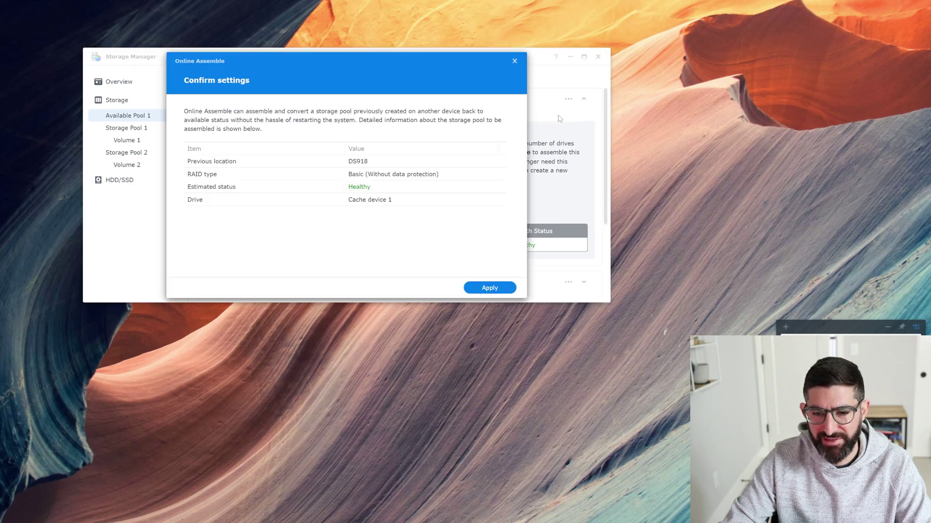
left_click(499, 292)
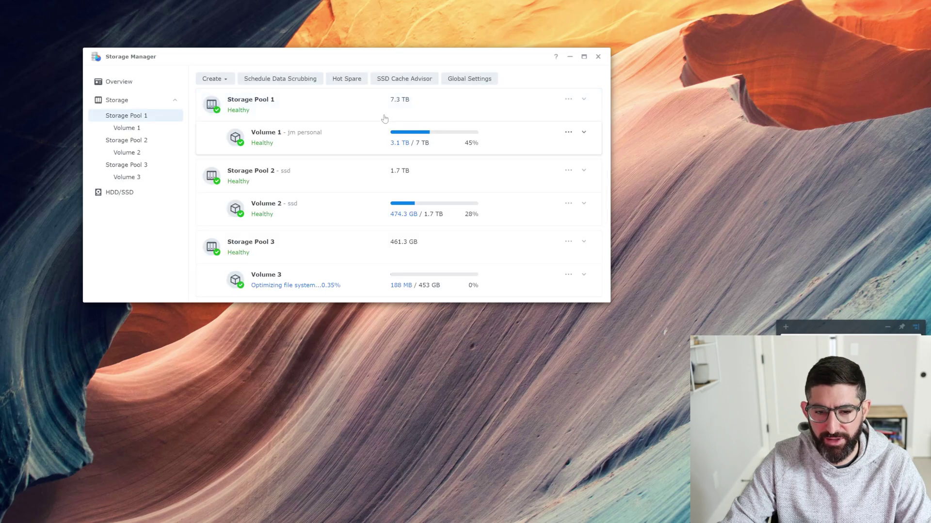
- Expand the pools and volumes to inspect Storage Pool 3's drive and Volume 3
left_click(584, 99)
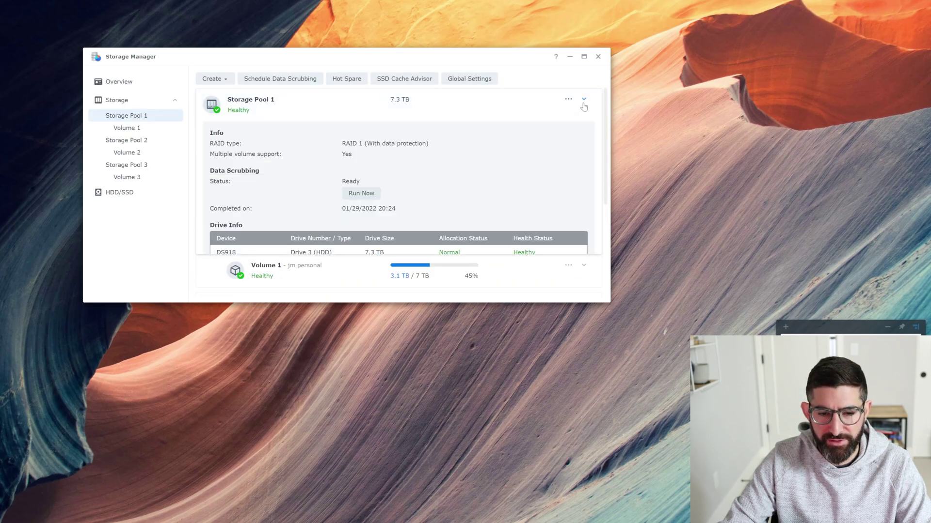
left_click(584, 101)
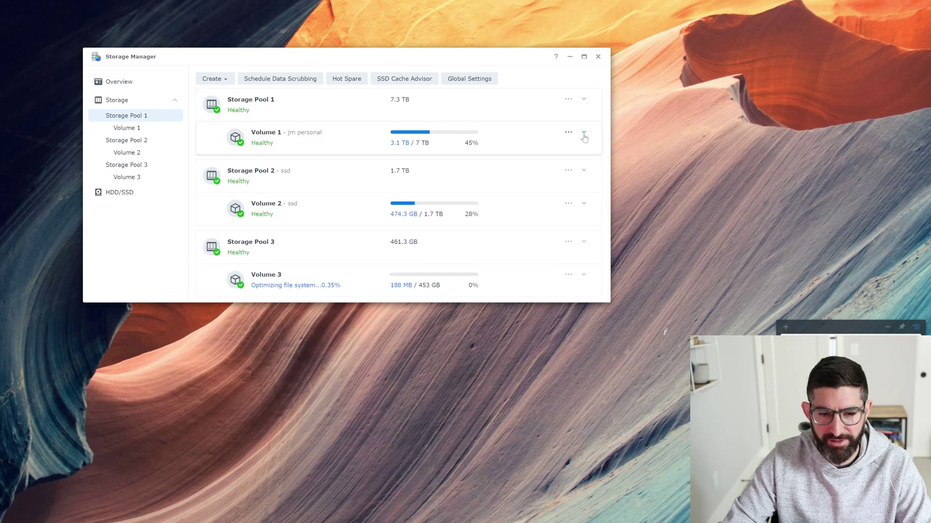
left_click(584, 137)
left_click(583, 138)
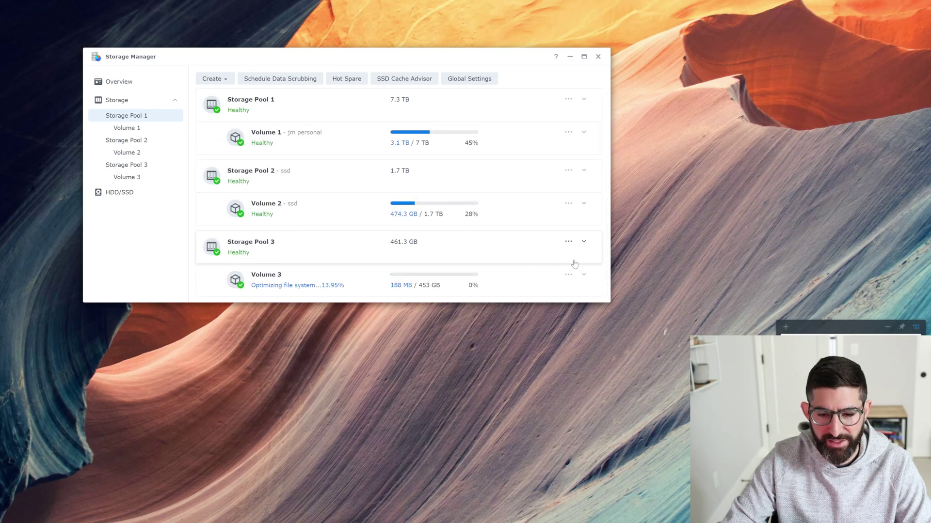
left_click(583, 241)
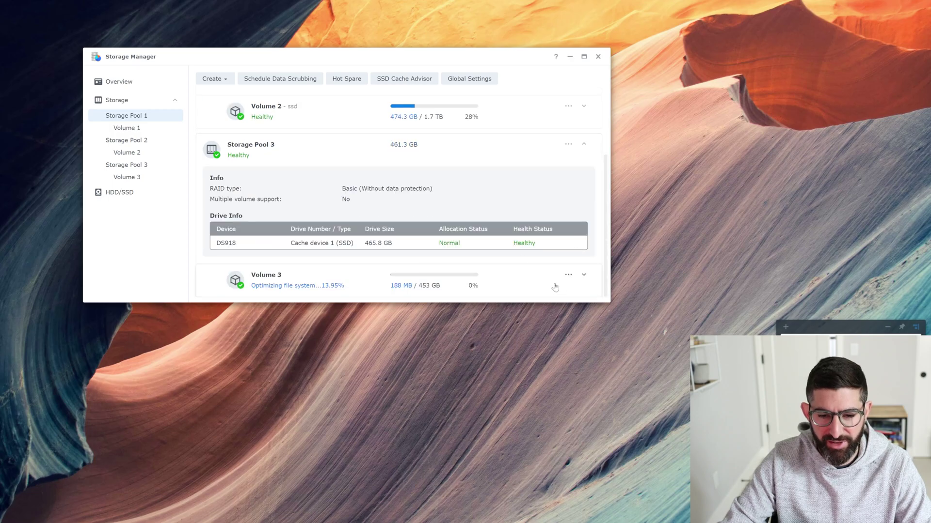
left_click(584, 279)
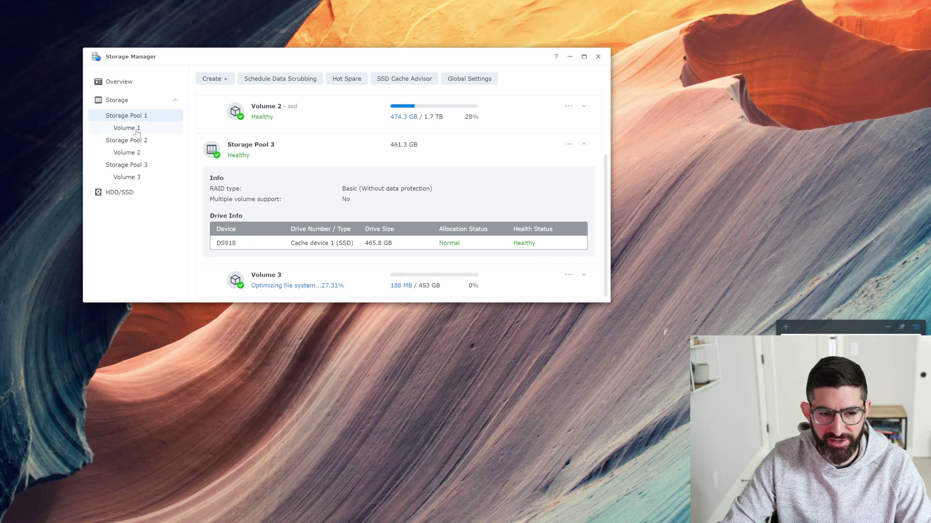
- Try Create Volume, dismiss the no-available-pools message, and select Volume 3
left_click(222, 79)
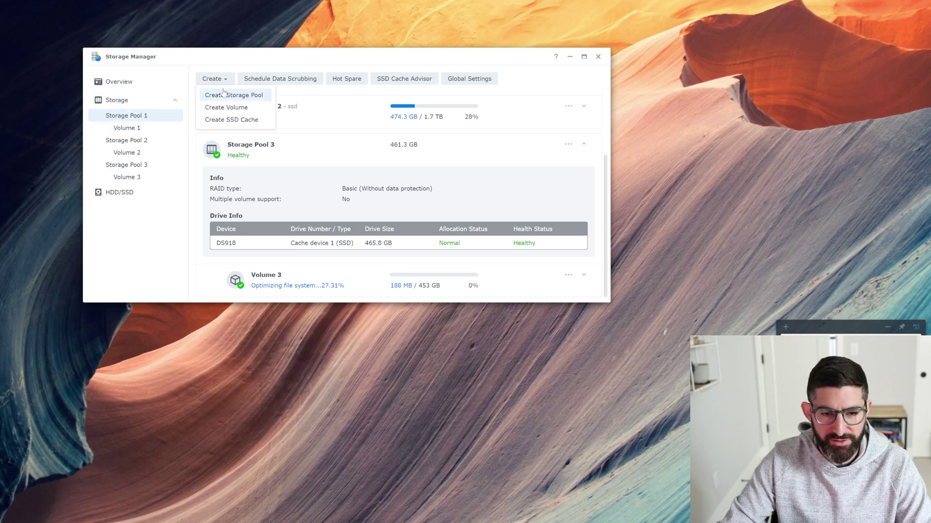
left_click(245, 109)
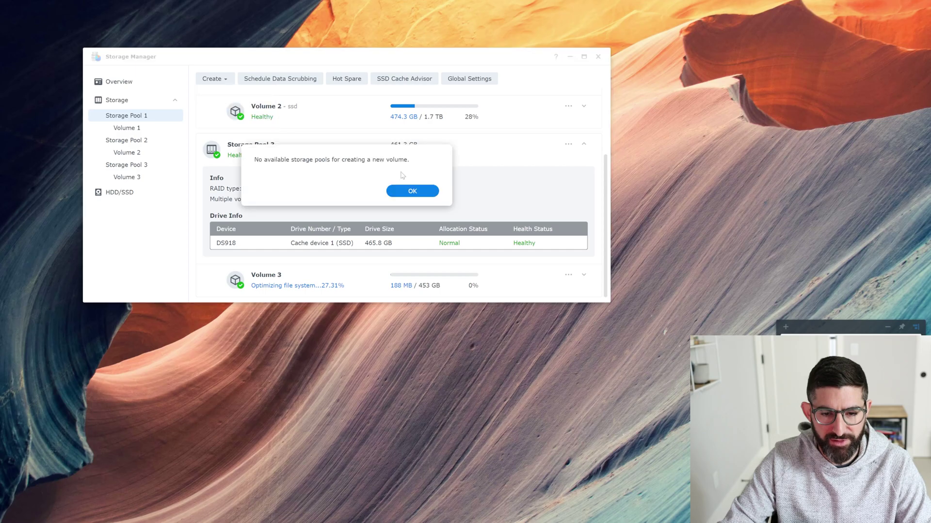
left_click(412, 191)
left_click(128, 129)
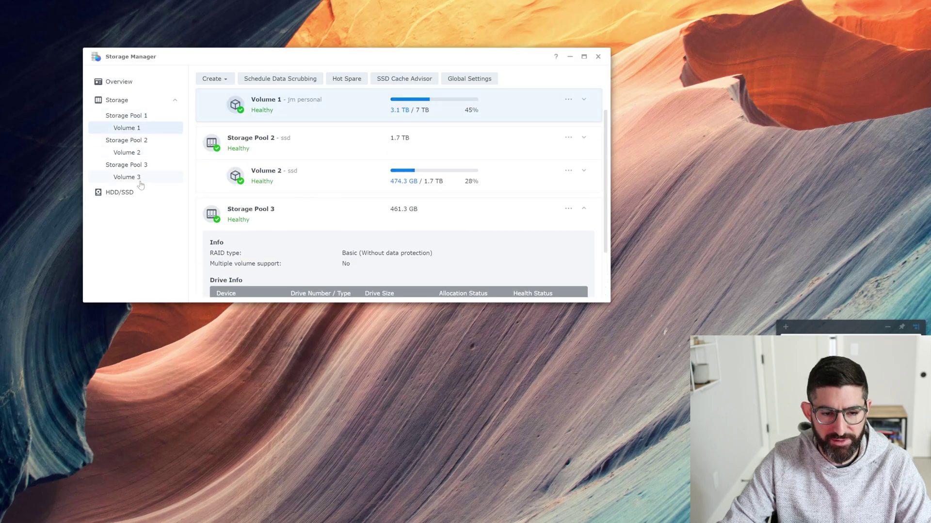
left_click(140, 180)
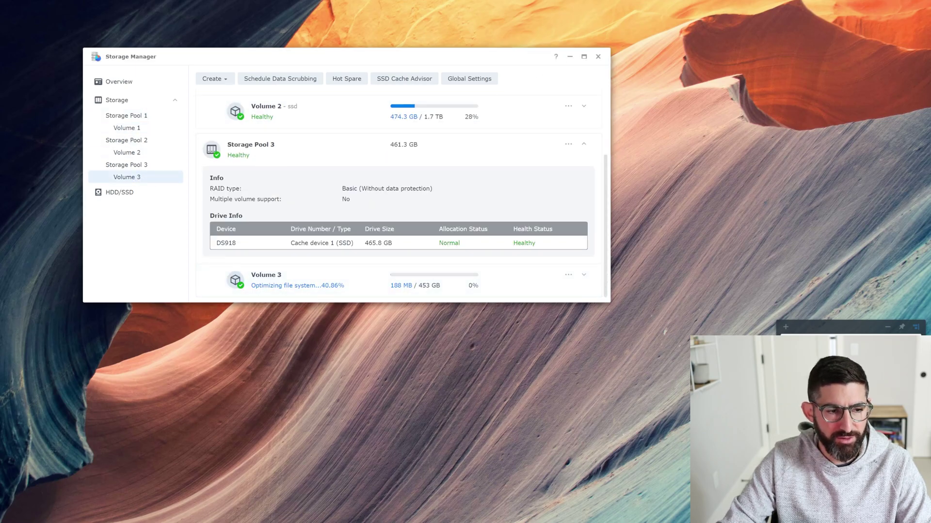
- Start a shared folder named 'NVMe P31' on Volume 3 with the recycle bin disabled
left_click(10, 5)
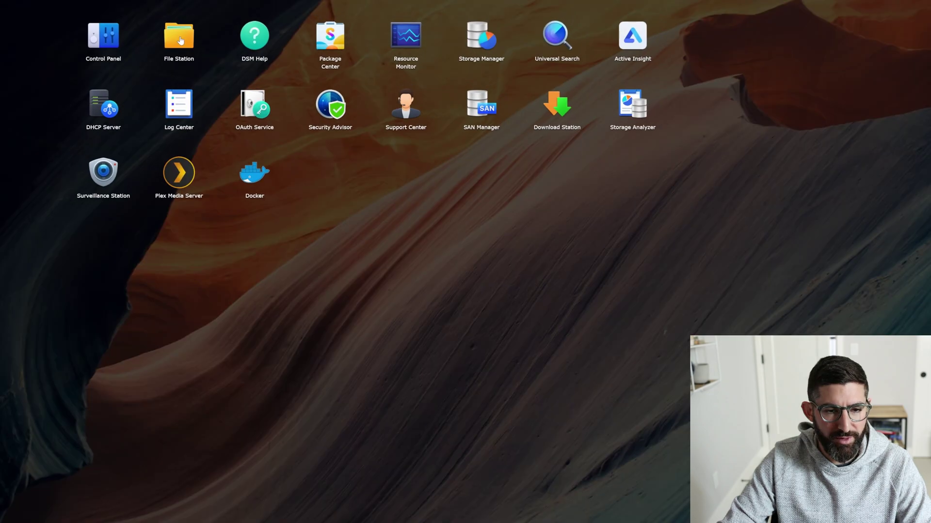
left_click(119, 39)
left_click(155, 156)
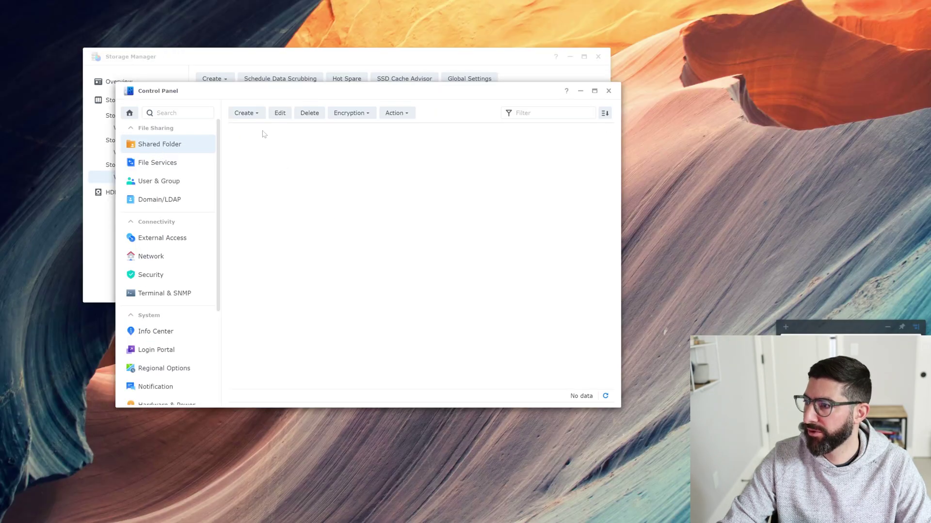
left_click(244, 113)
left_click(264, 131)
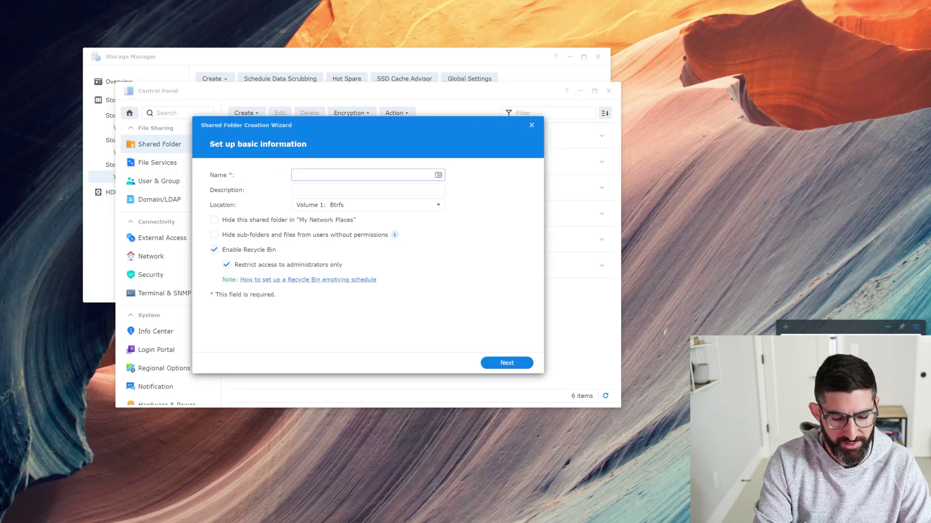
type("NVMe")
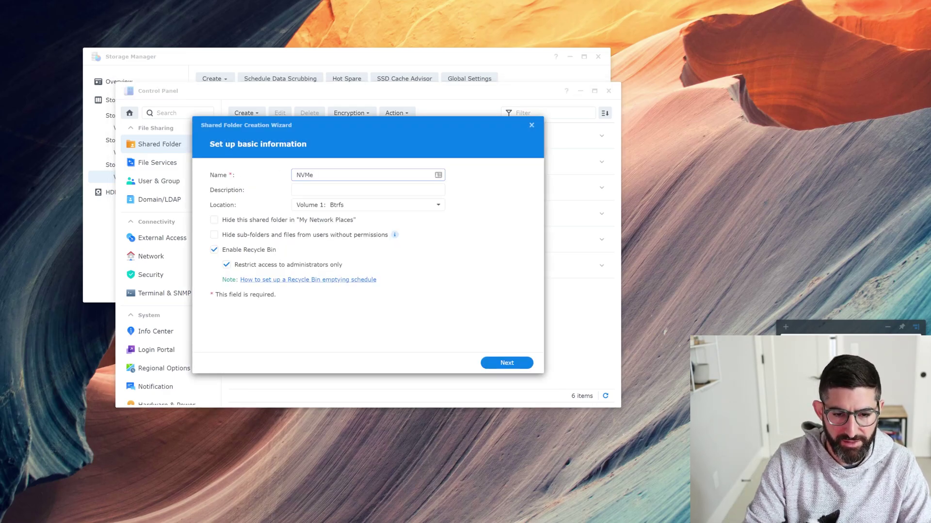
type(" P31")
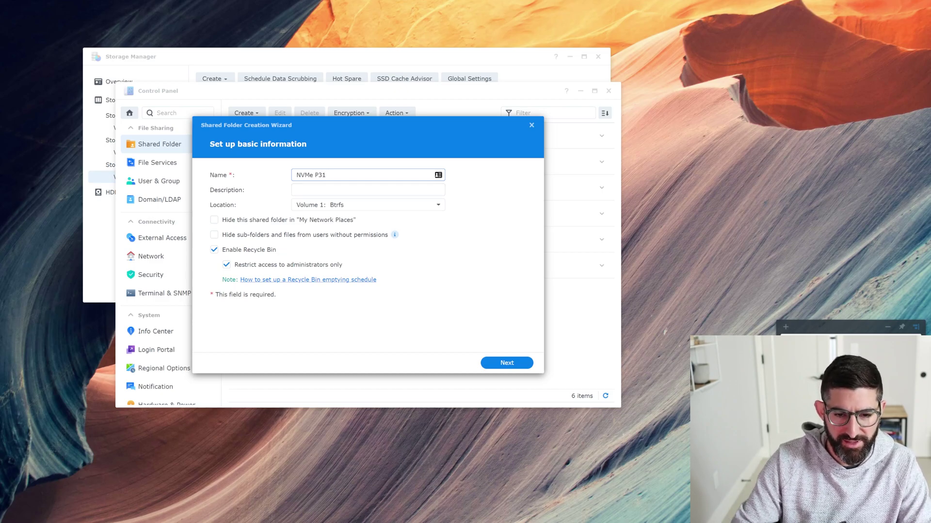
left_click(361, 205)
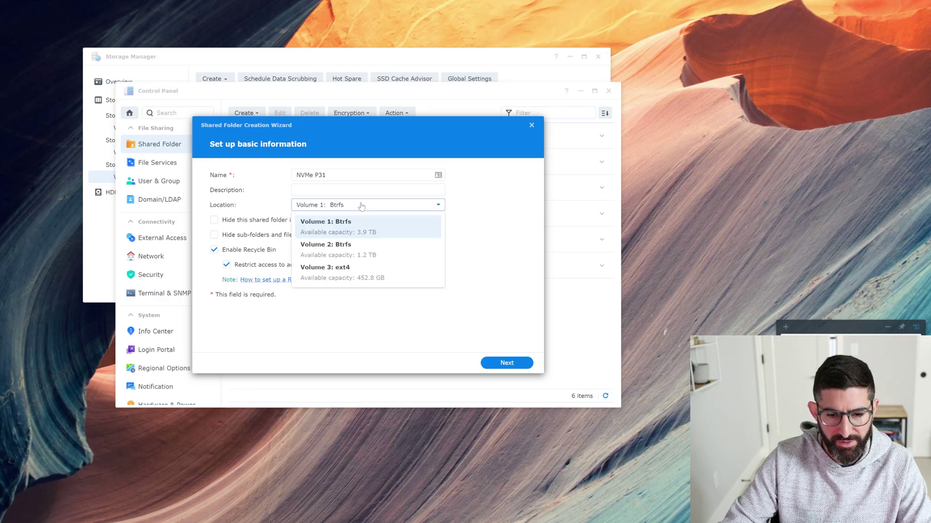
left_click(397, 283)
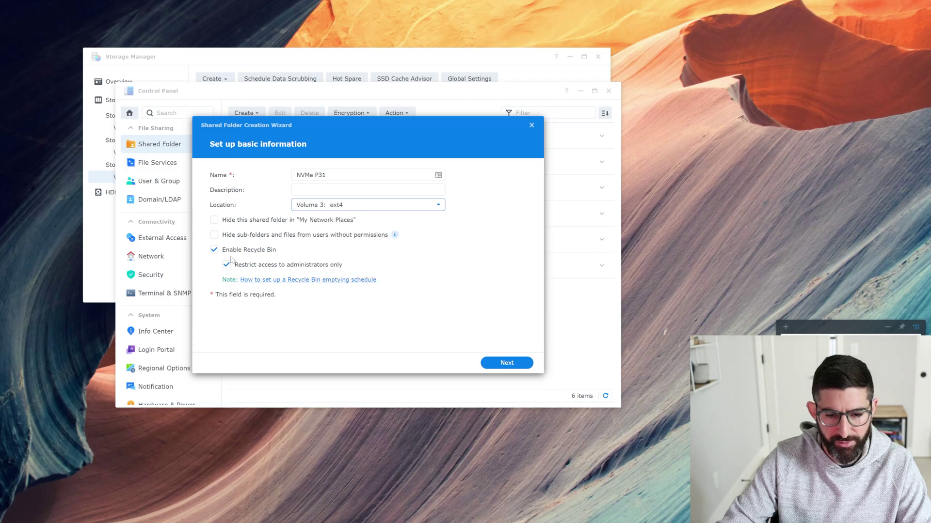
left_click(214, 250)
- Leave it unencrypted and give admin, guest and another local user read/write access
left_click(502, 363)
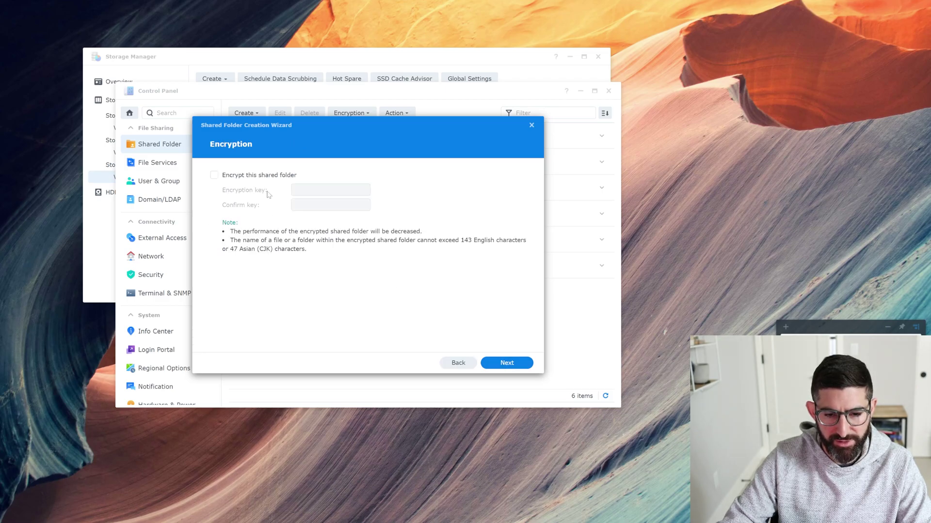
left_click(504, 363)
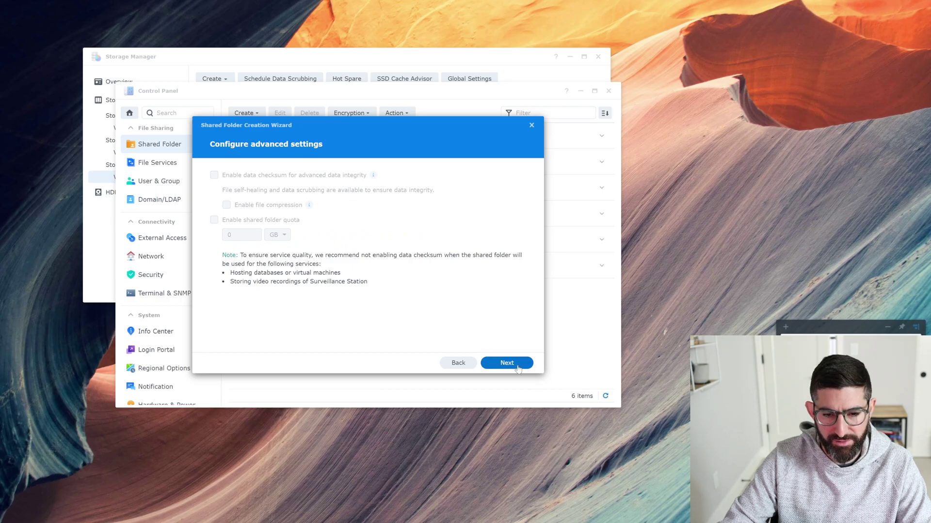
left_click(506, 363)
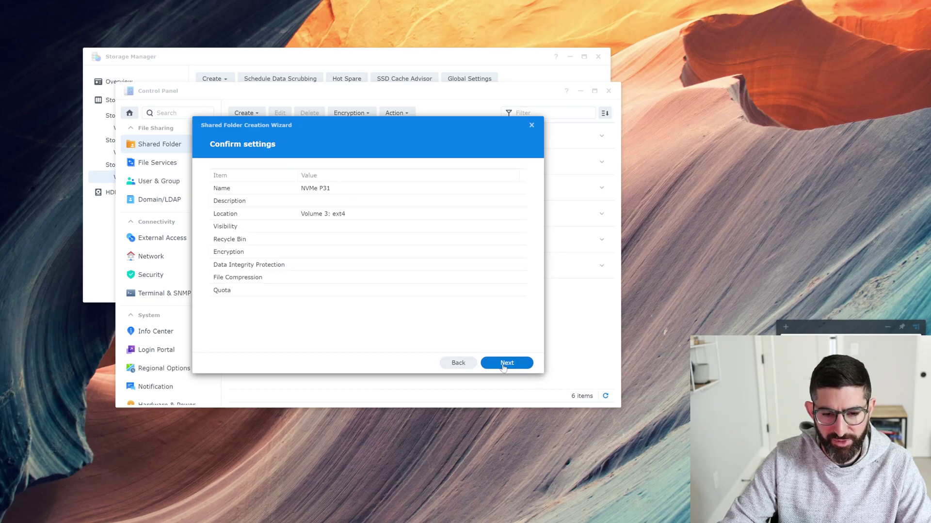
left_click(509, 363)
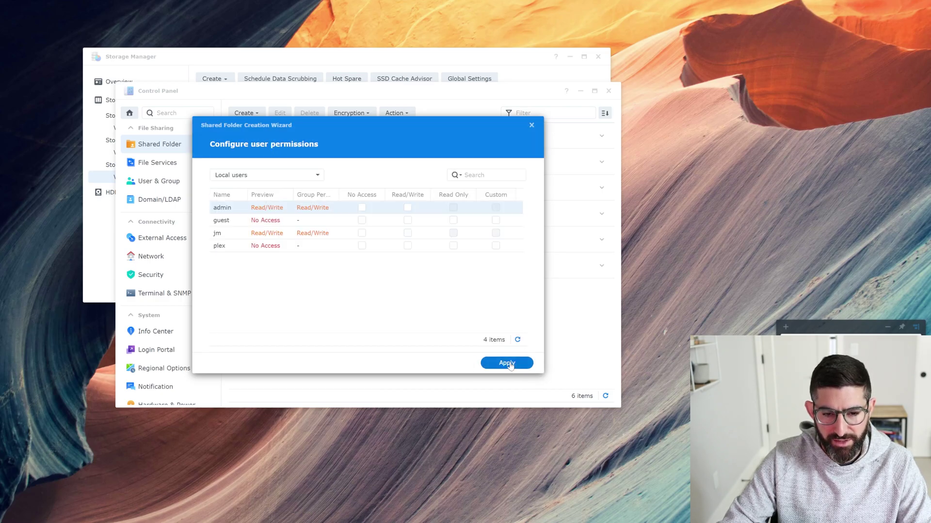
left_click(407, 207)
left_click(408, 220)
left_click(407, 233)
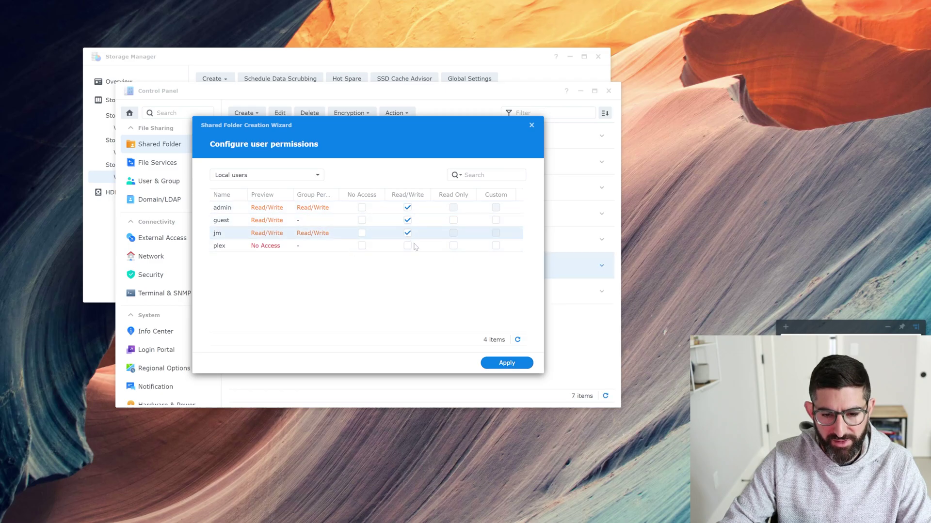
left_click(508, 363)
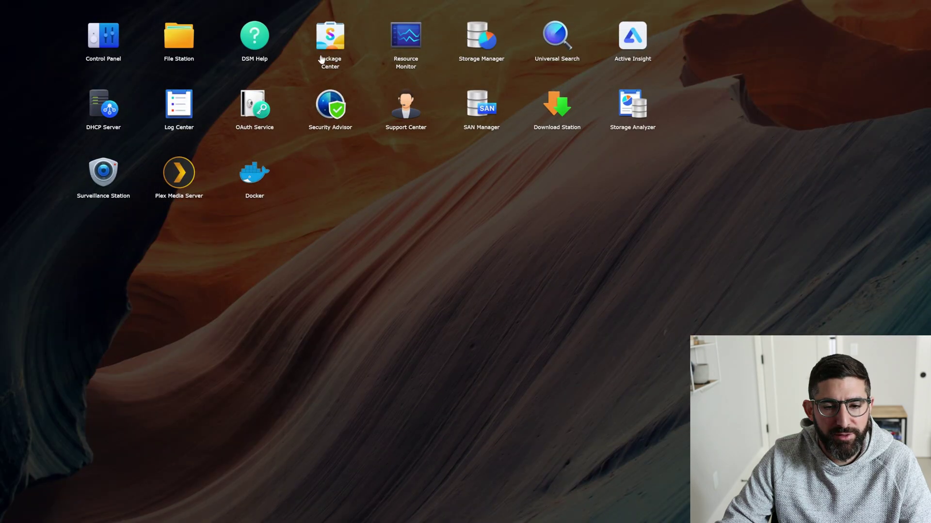
- Look up Docker in Package Center and launch the Docker app
left_click(330, 41)
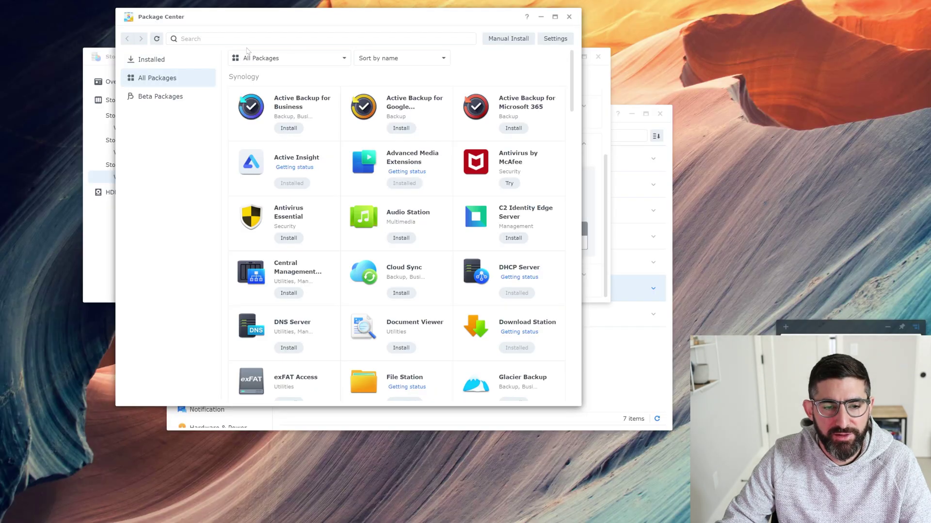
type("docker")
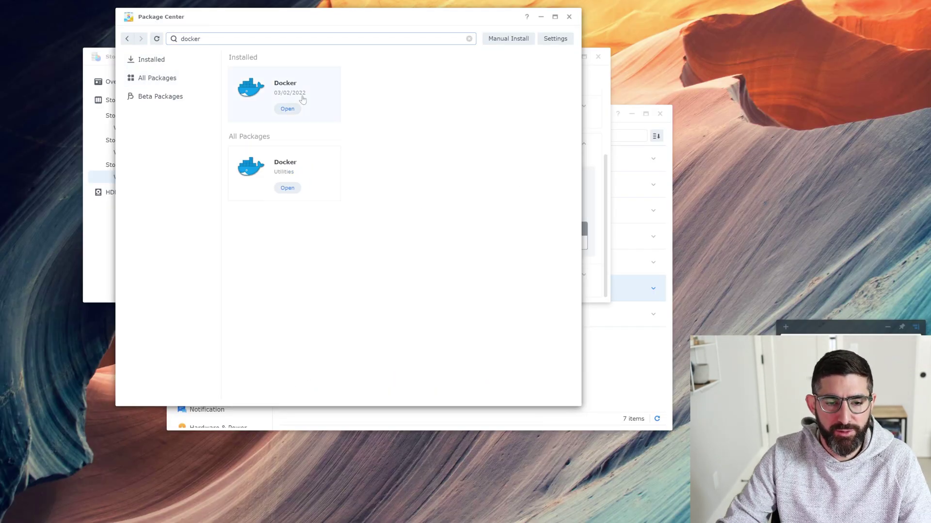
left_click(569, 18)
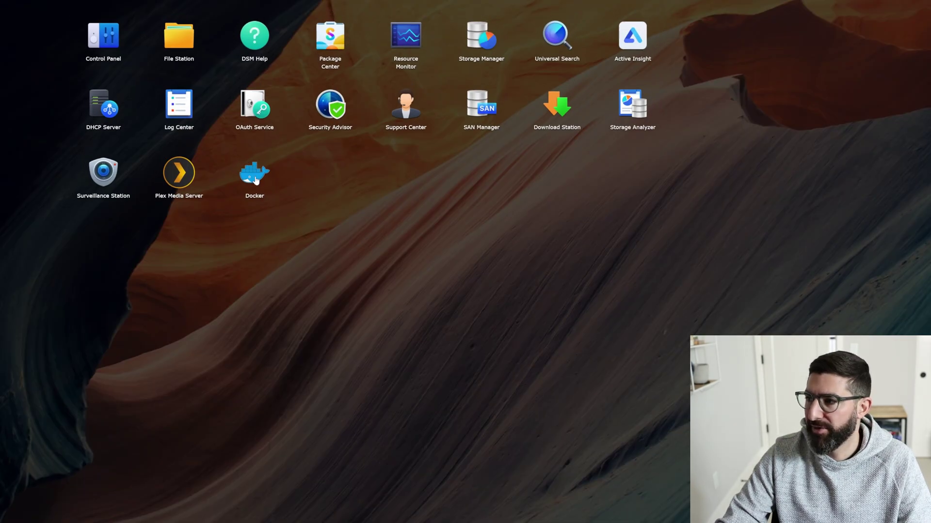
left_click(254, 175)
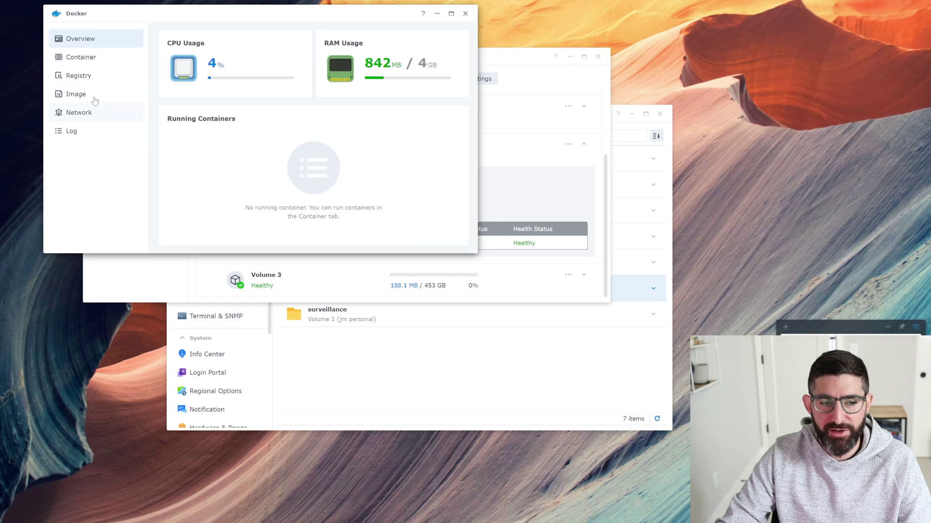
- Search the registry for 'chia' and download chianetwork/chia-docker with the main tag
left_click(79, 76)
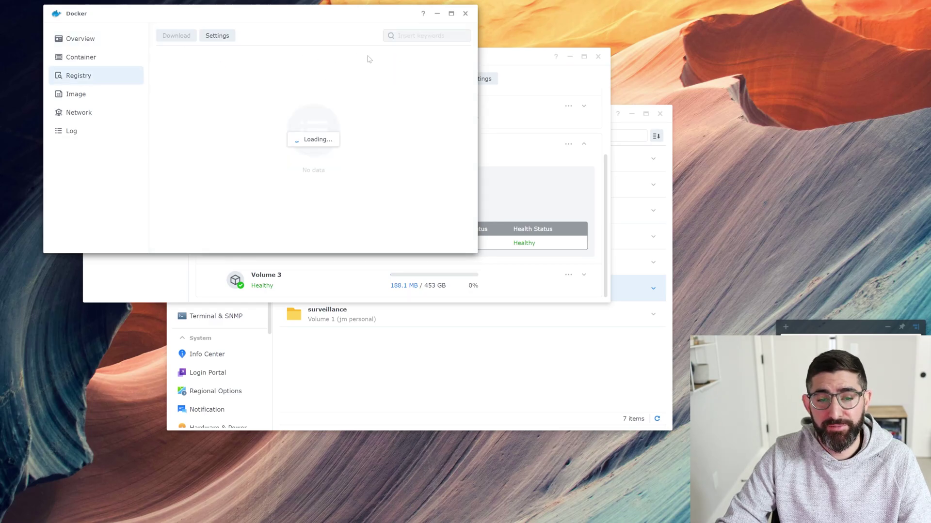
left_click(426, 35)
type("chia")
key("Return")
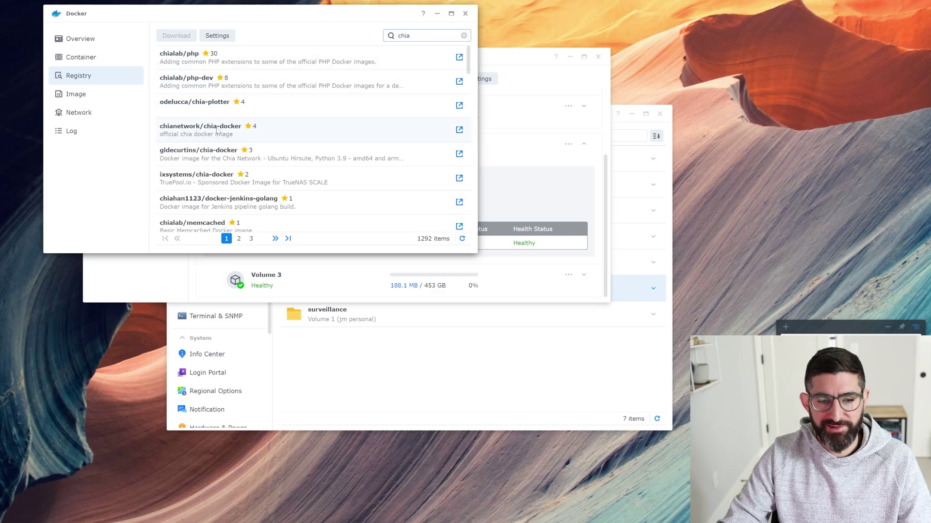
left_click(205, 130)
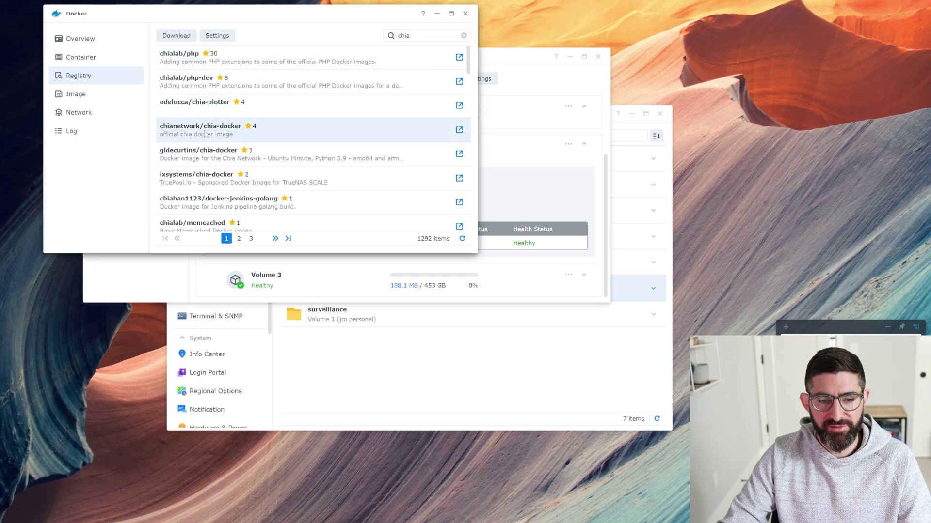
double_click(290, 134)
left_click(292, 123)
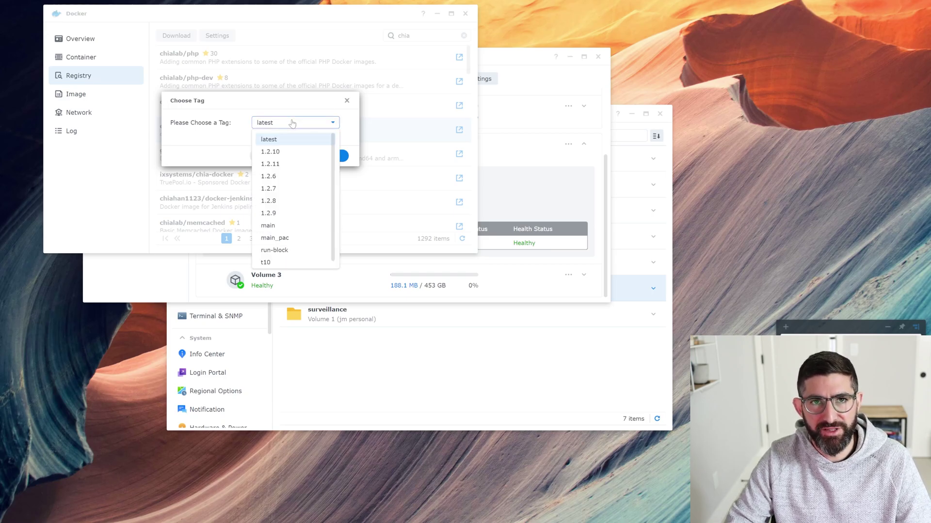
scroll(301, 146, "down", 1)
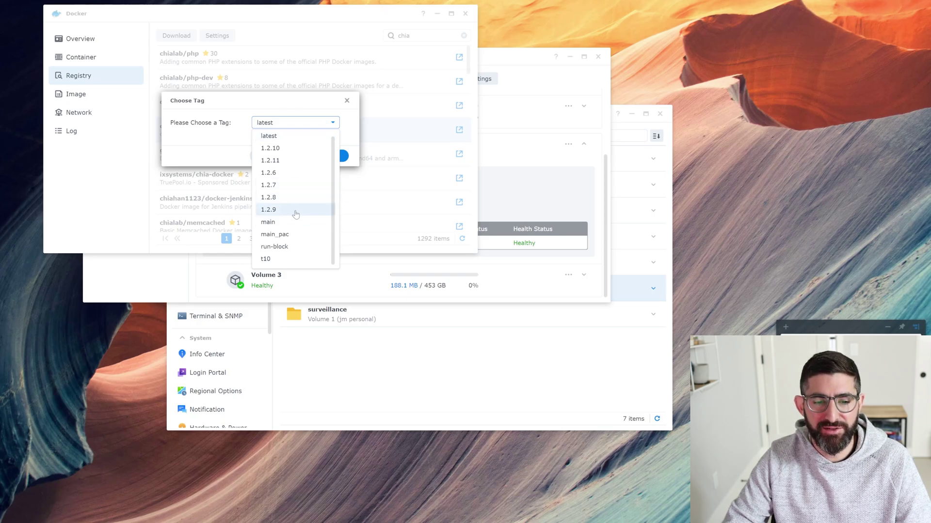
left_click(293, 222)
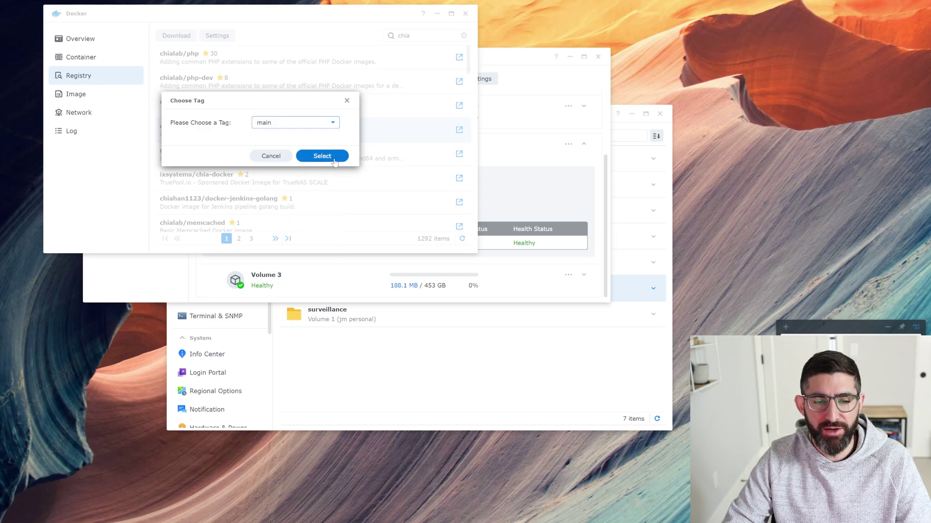
left_click(333, 159)
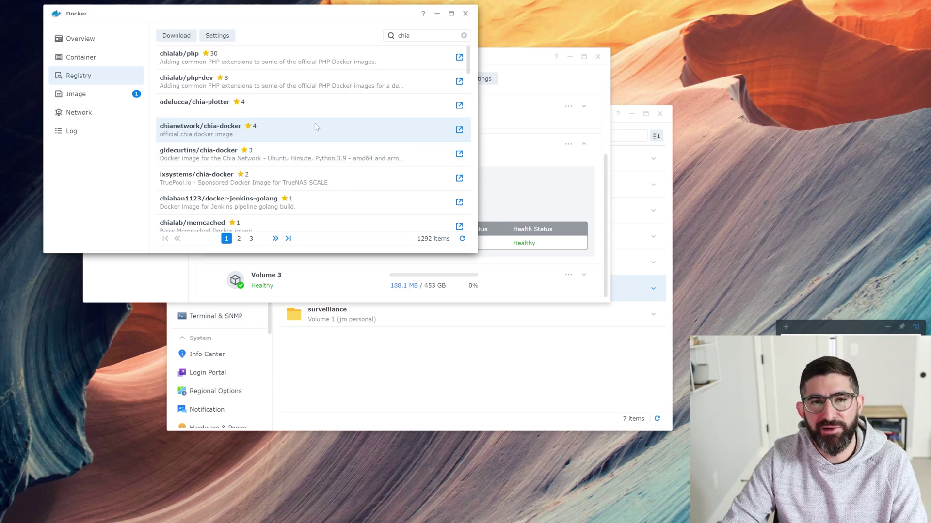
- Start a container from the chia image and enable auto-restart in its advanced settings
left_click(95, 97)
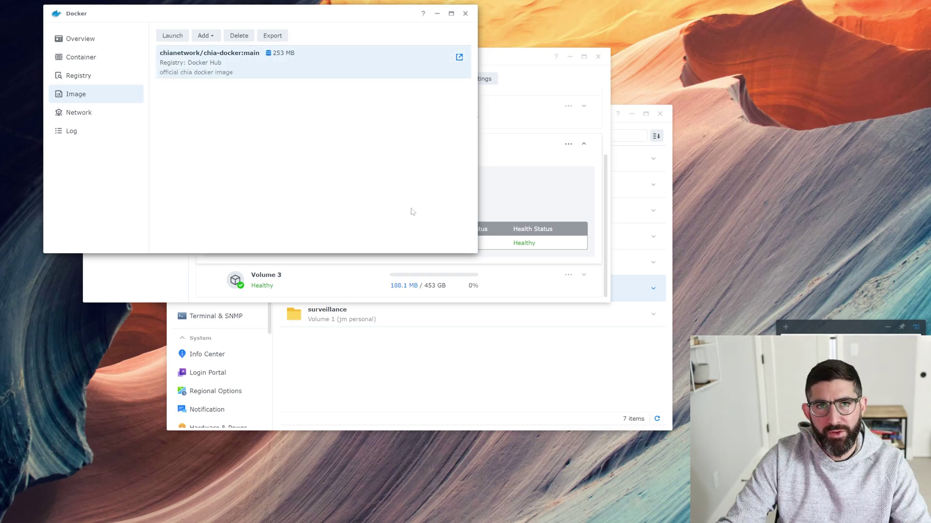
double_click(230, 64)
left_click(180, 188)
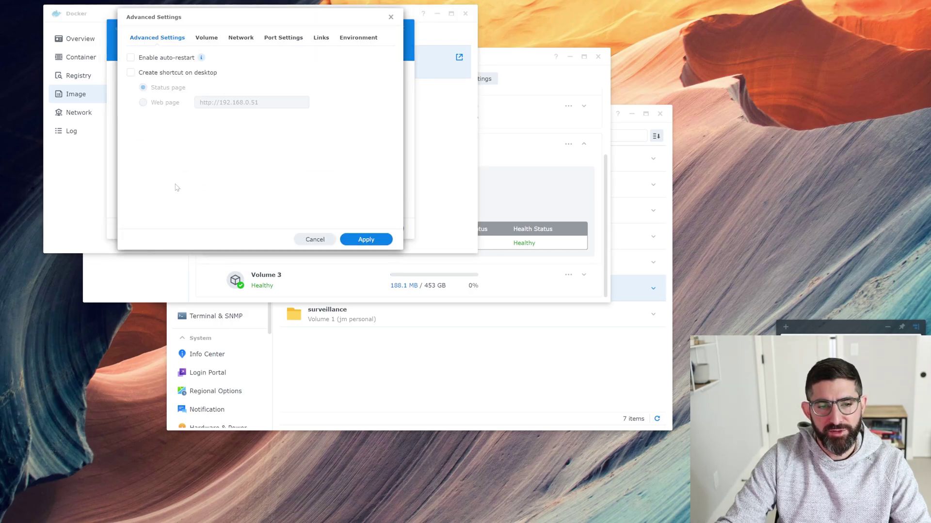
left_click(175, 59)
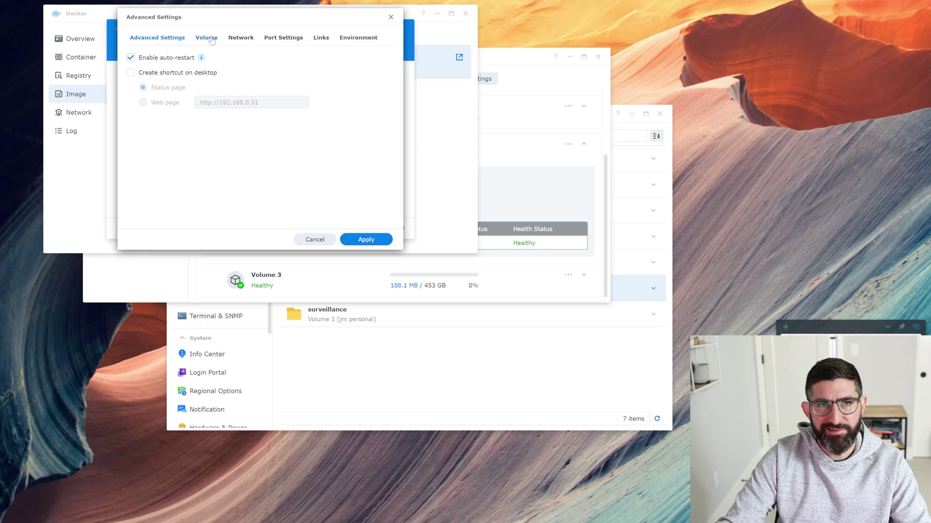
left_click(211, 39)
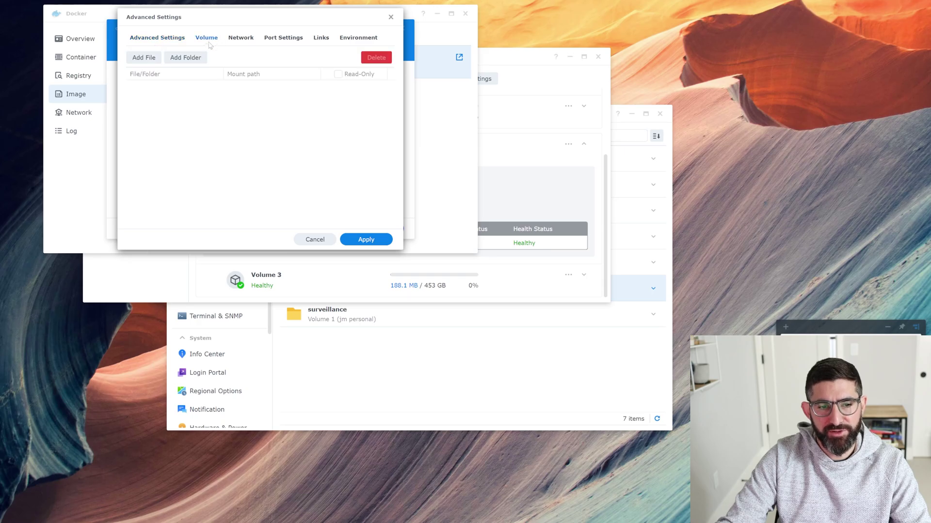
- Mount the chiatest/plots folder into the container at /plots
left_click(146, 59)
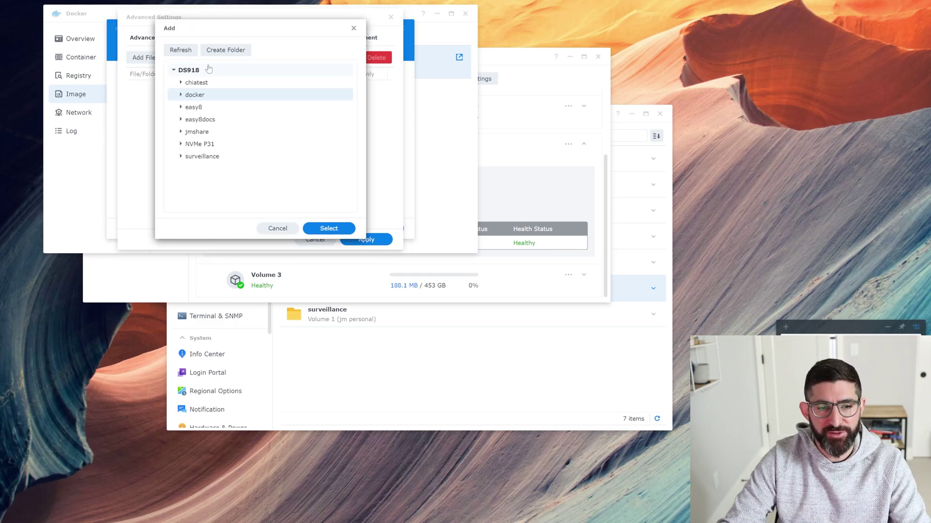
left_click(180, 83)
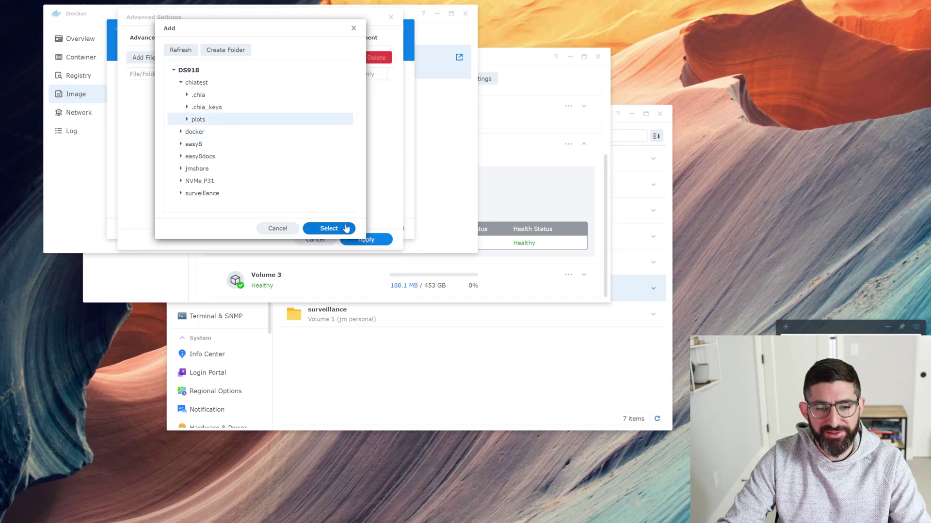
left_click(329, 229)
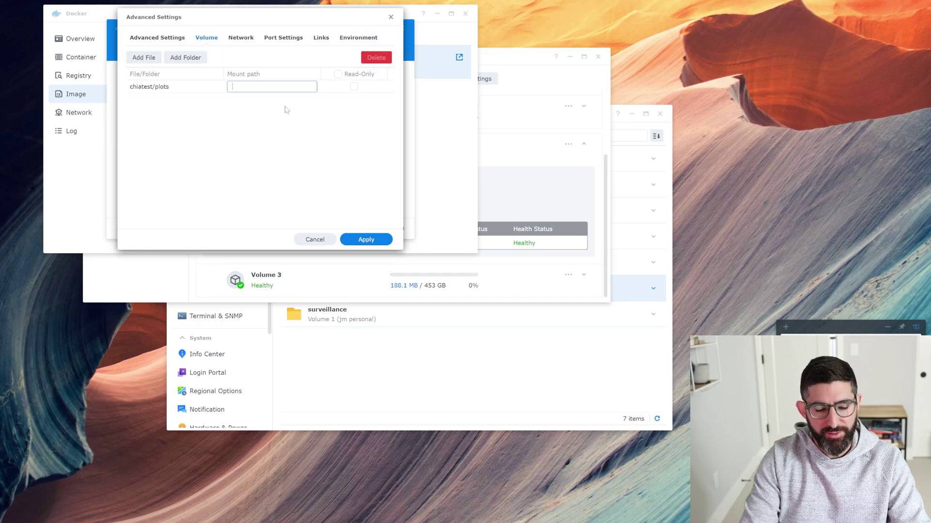
type("/plots")
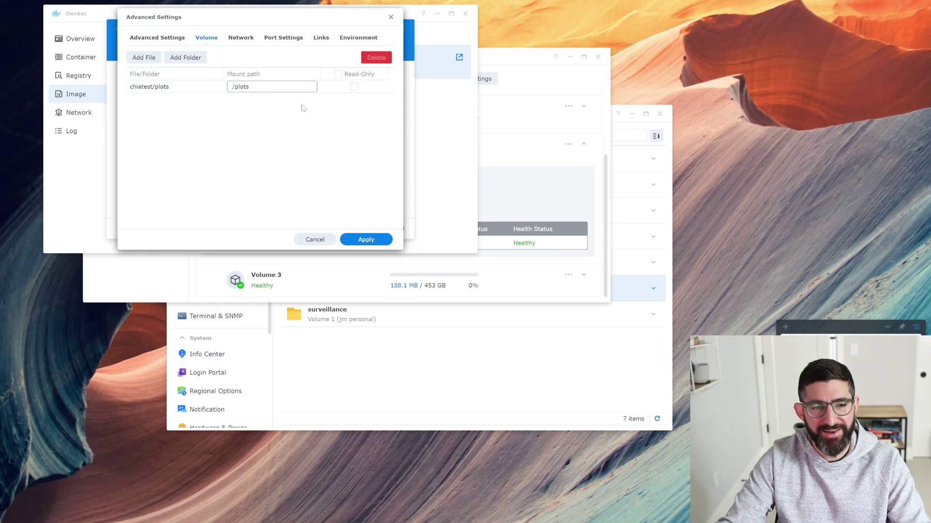
left_click(204, 104)
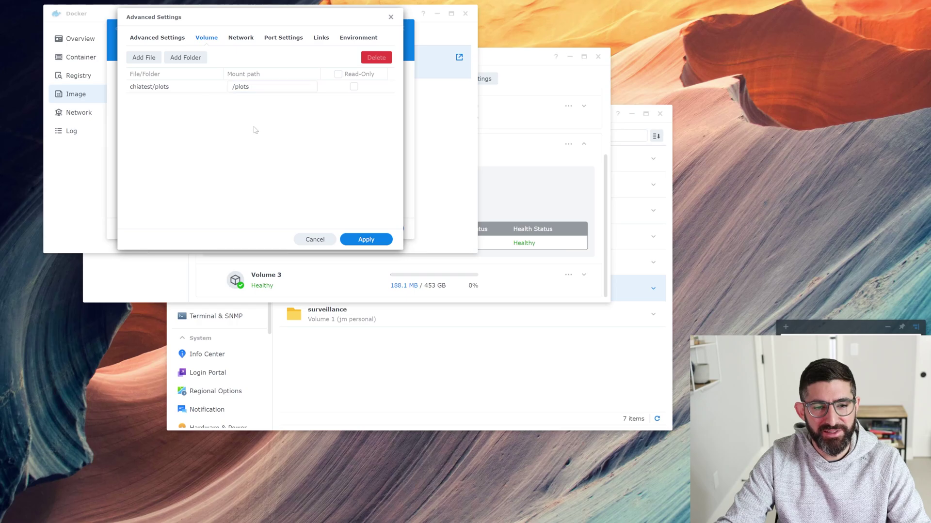
left_click(264, 87)
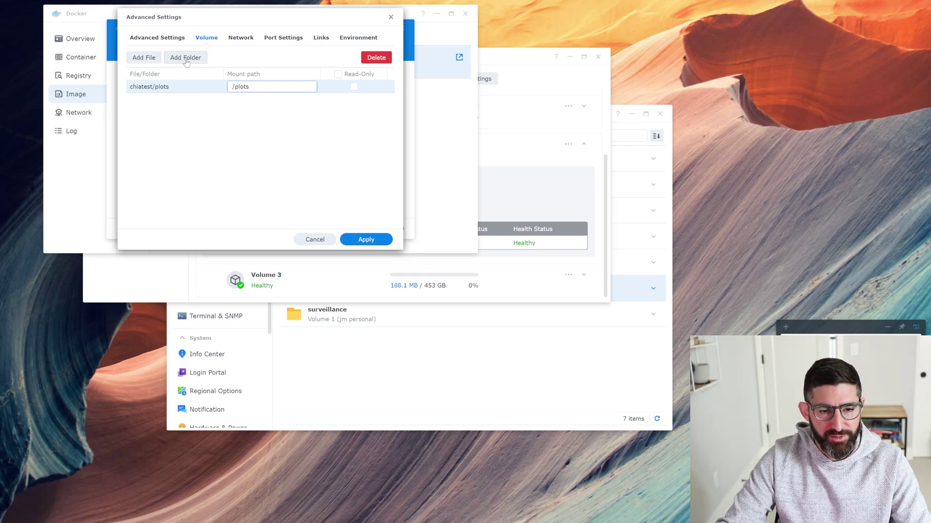
- Add chiatest/keys.txt as a mounted file
left_click(149, 62)
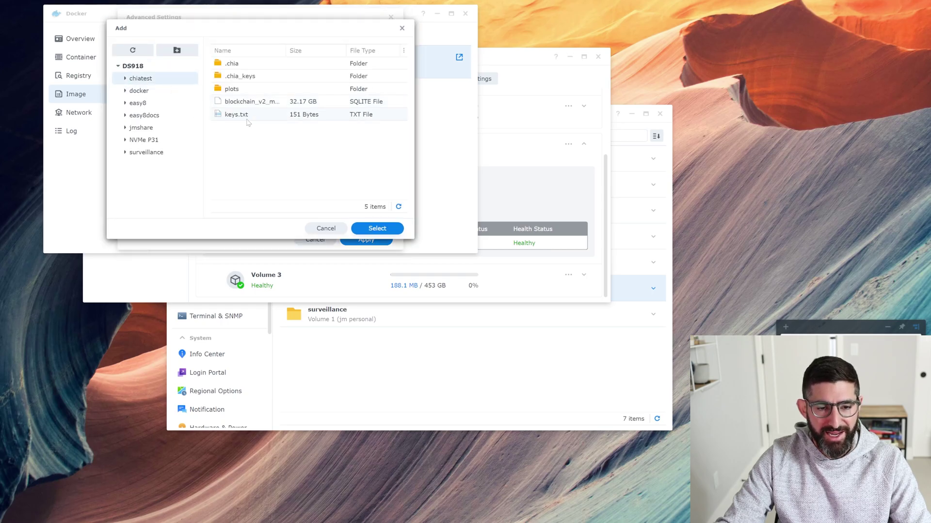
left_click(245, 117)
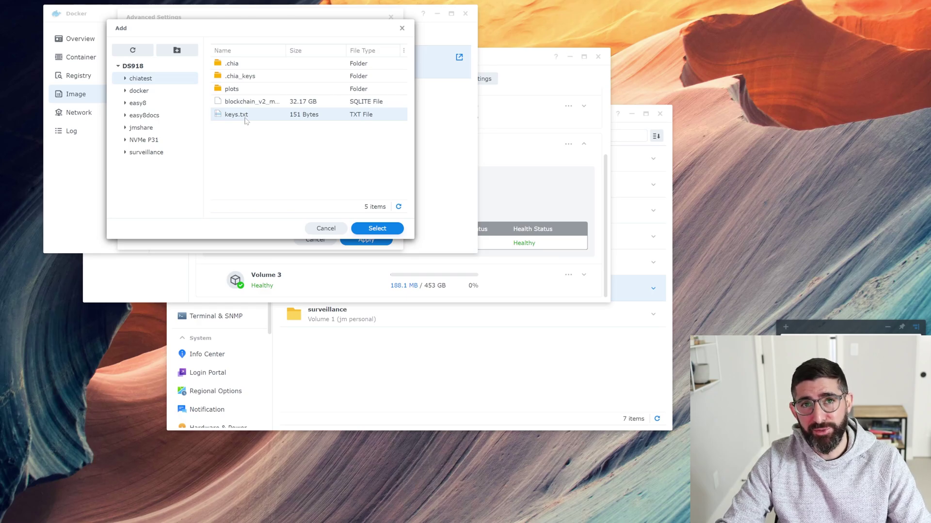
double_click(245, 117)
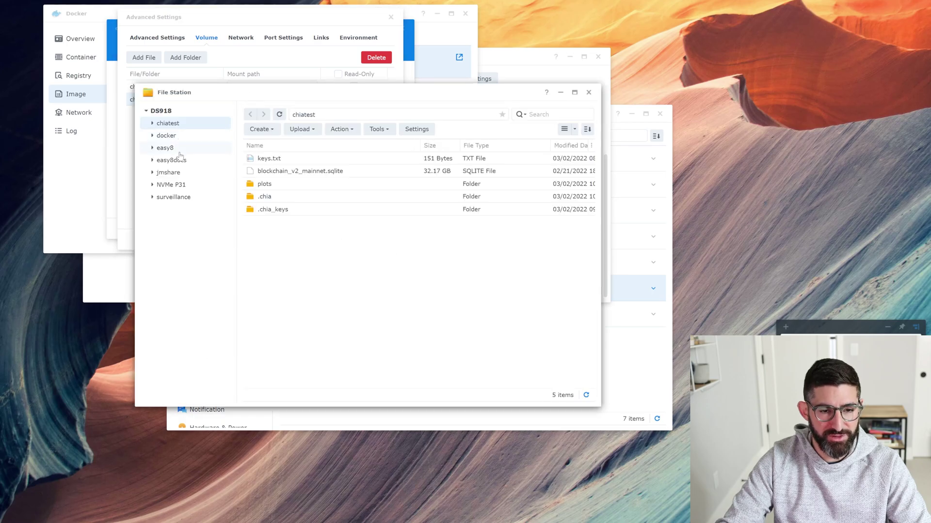
- Make a new folder named .chia on NVMe P31, then minimize File Station
left_click(180, 188)
left_click(266, 130)
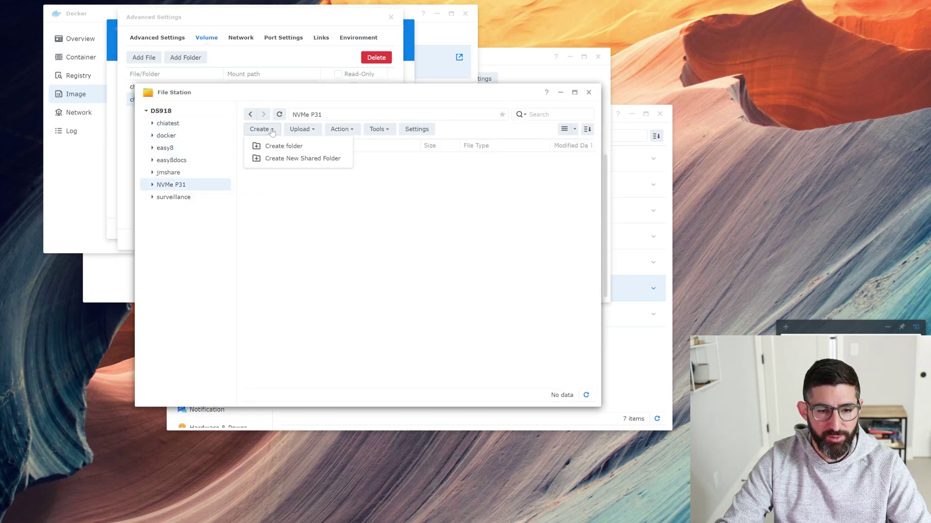
left_click(280, 151)
type(".chia")
left_click(439, 275)
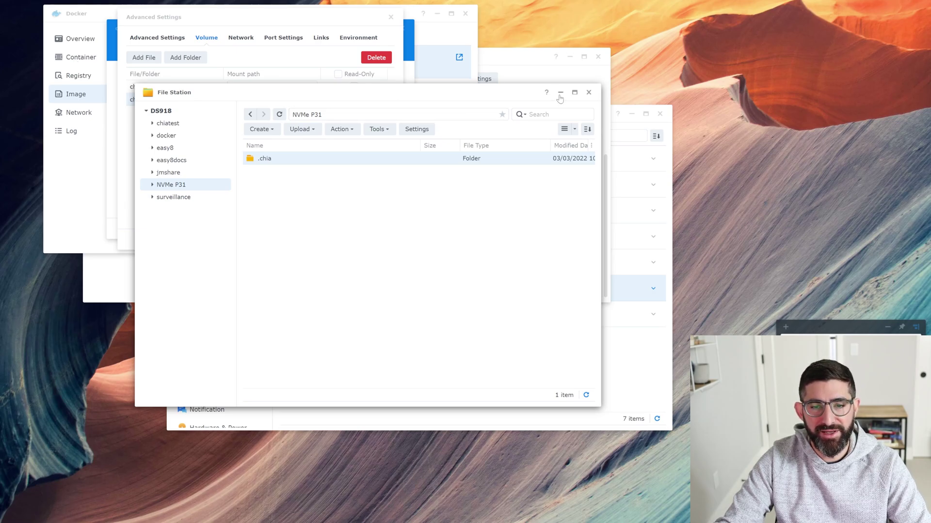
left_click_drag(432, 91, 501, 88)
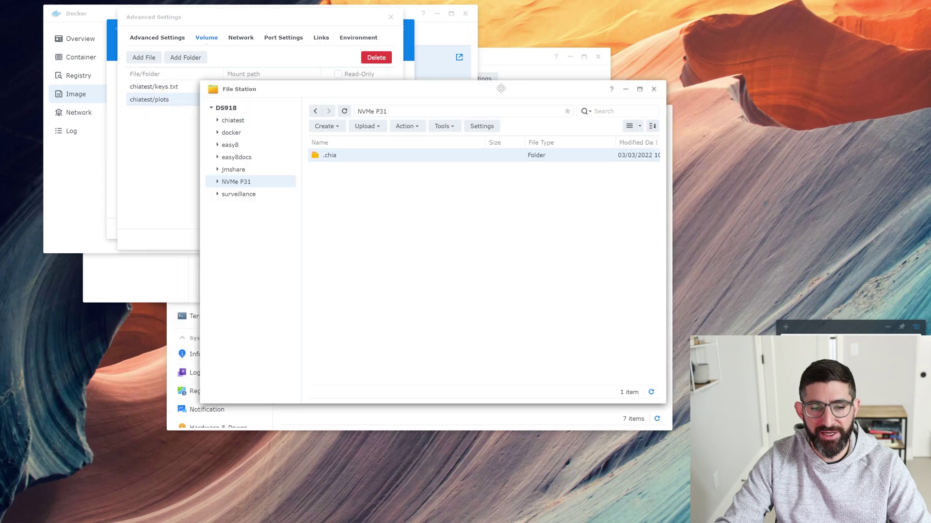
left_click(626, 90)
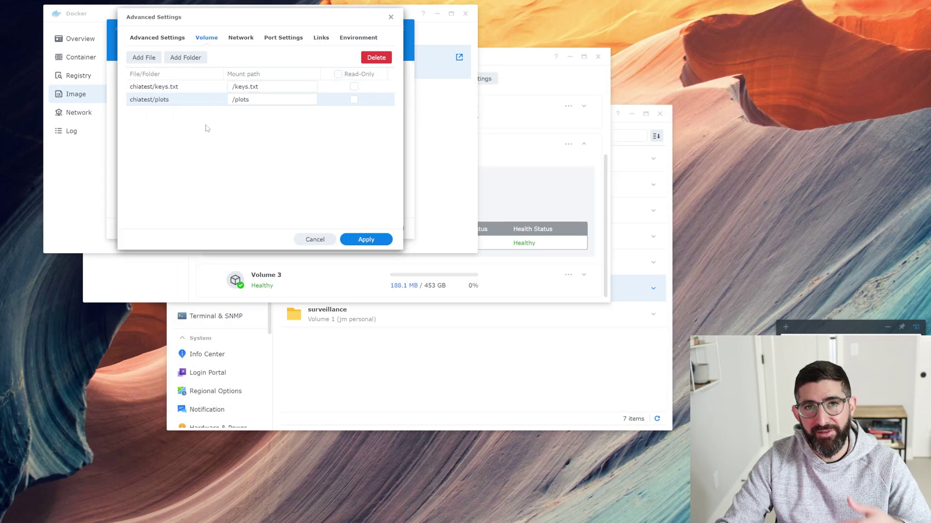
- Add the NVMe P31/.chia folder with mount path /home/.chia and apply the volume mappings
left_click(192, 62)
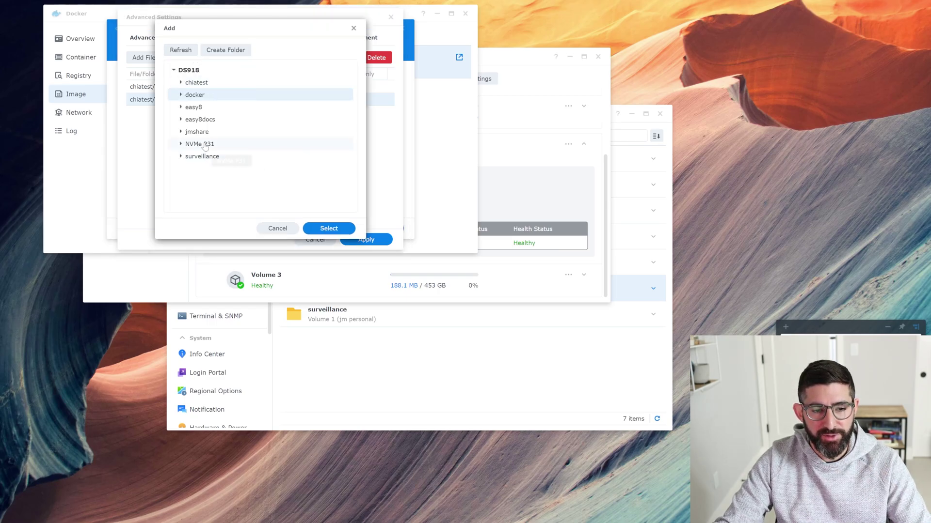
double_click(199, 145)
left_click(209, 160)
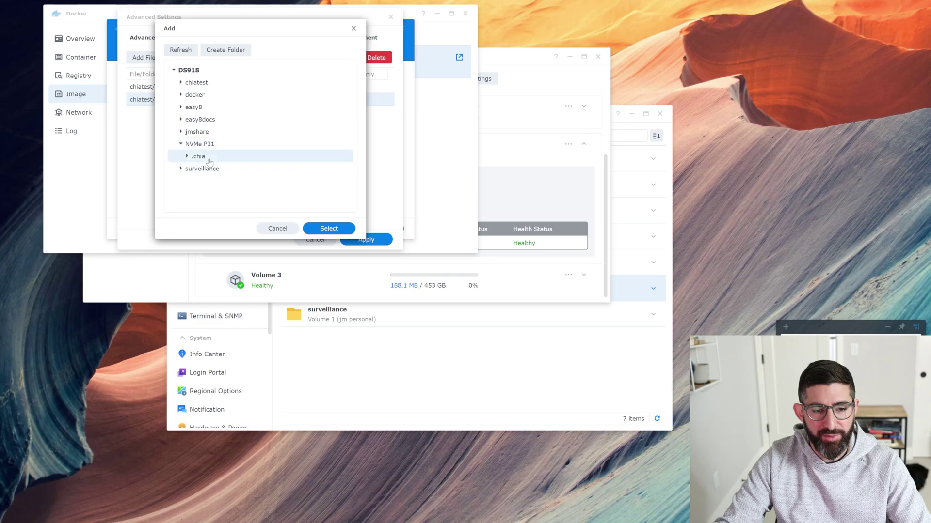
left_click(324, 228)
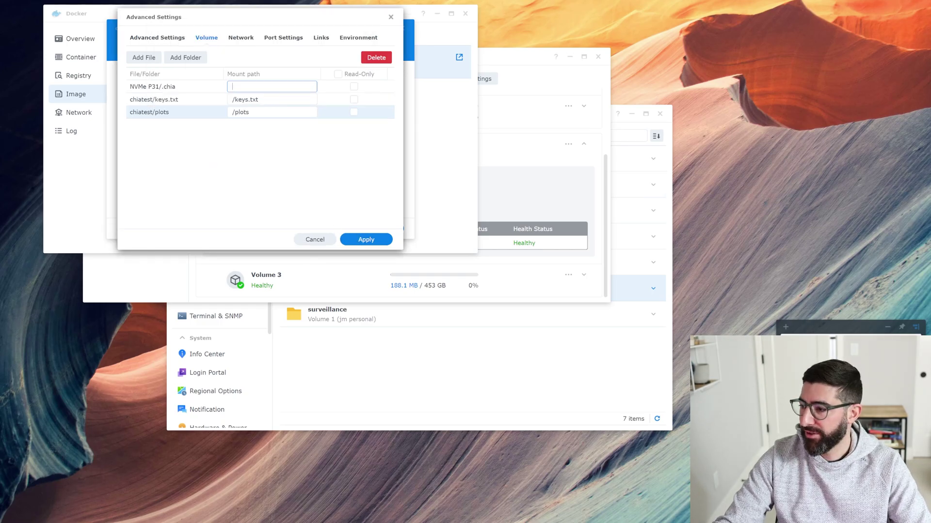
key("Tab")
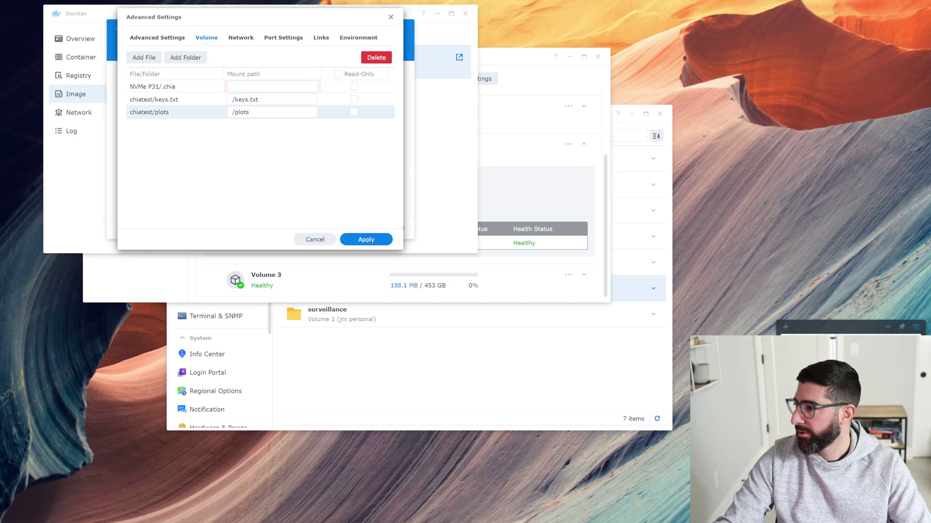
left_click(271, 87)
type("/")
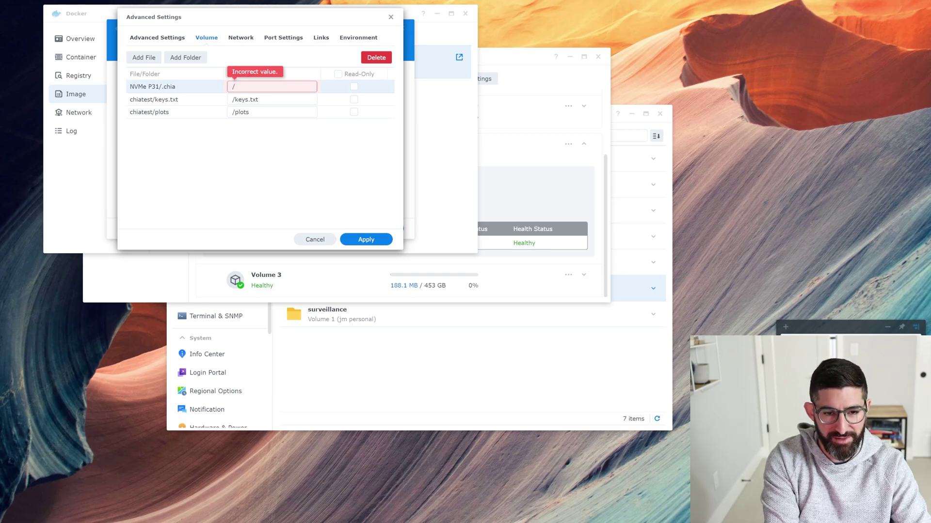
type("home/.chia")
left_click(271, 112)
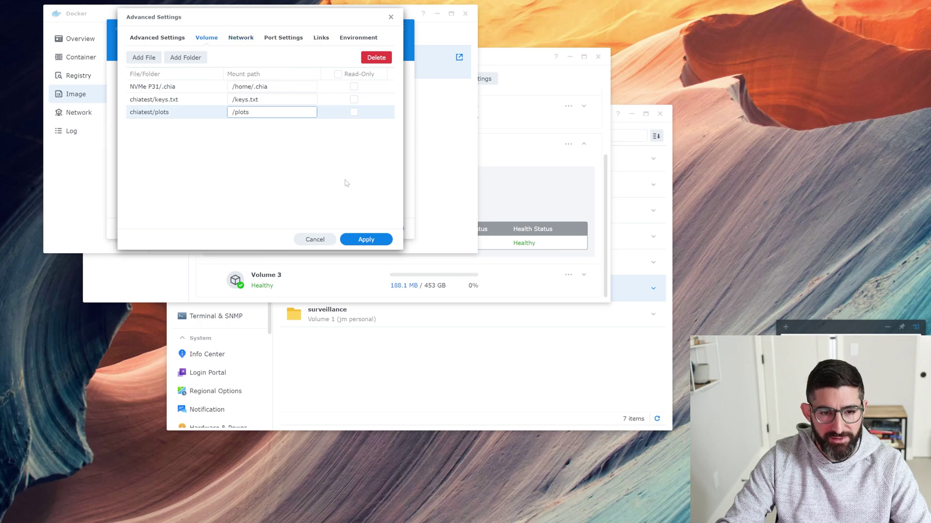
left_click(374, 240)
- Reopen advanced settings and review the volume, network, port, links and environment tabs
left_click(156, 186)
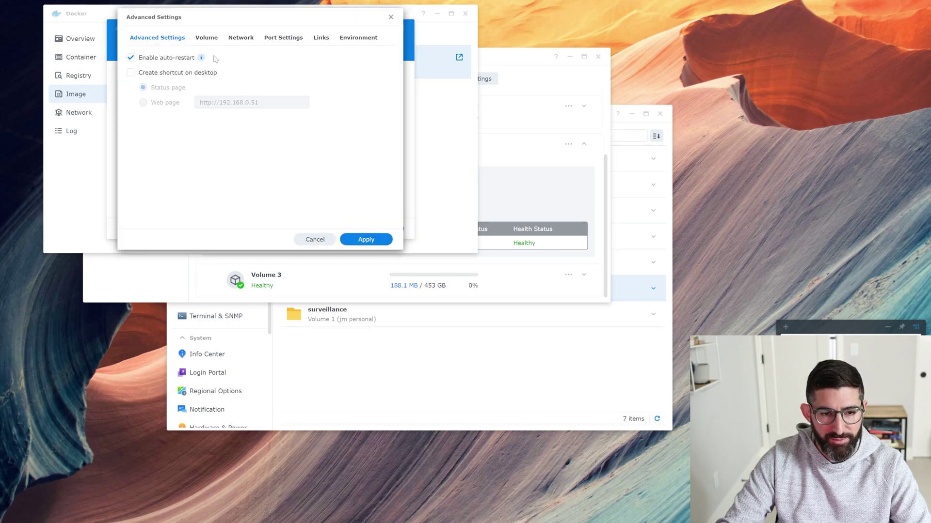
left_click(207, 38)
left_click(243, 37)
left_click(281, 40)
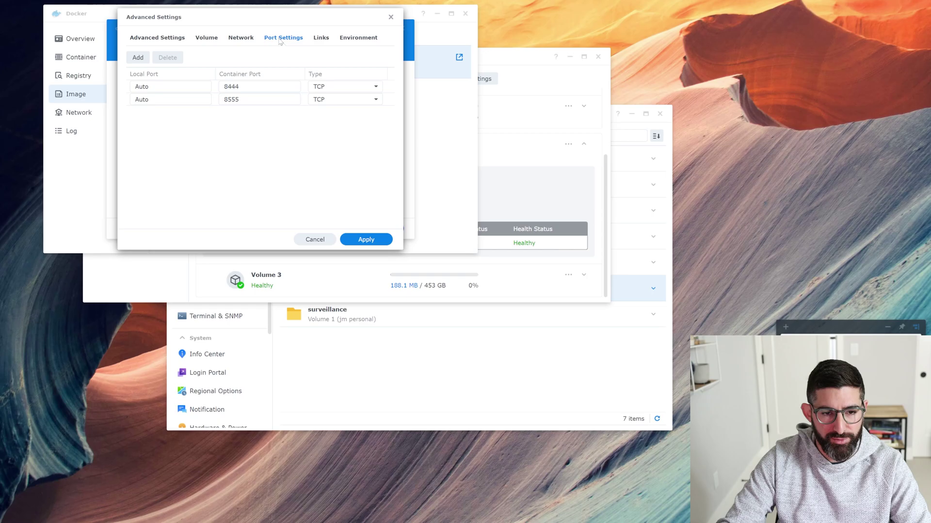
left_click(317, 48)
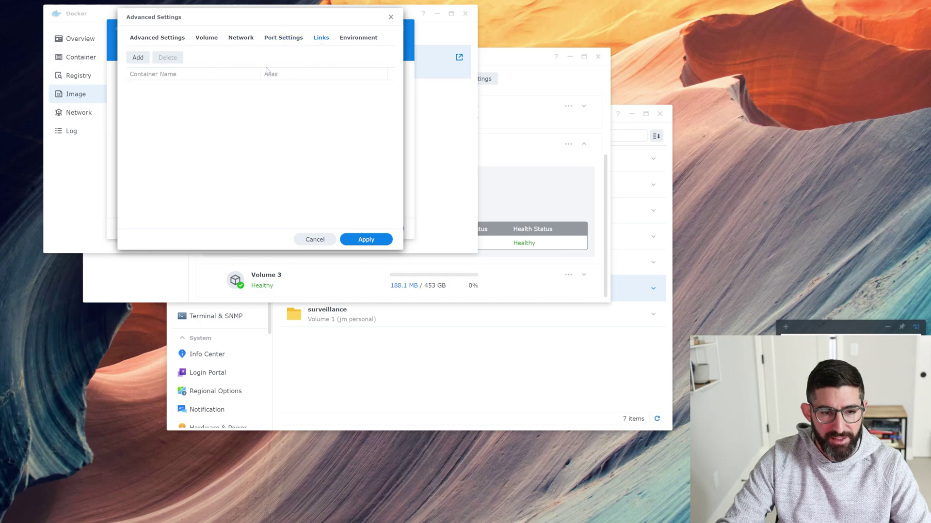
left_click(361, 40)
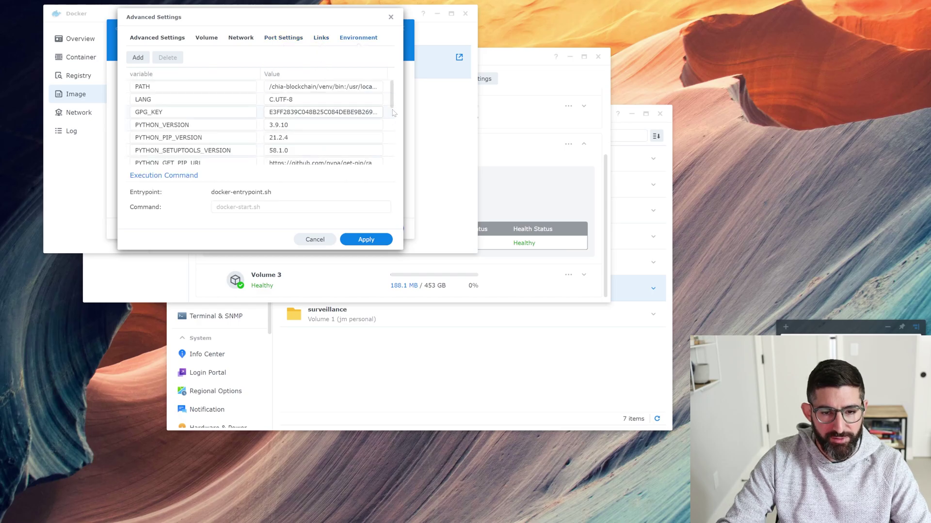
- Set CHIA_ROOT to /home/.chia and point the keys variable to the keys.txt file
scroll(395, 124, "down", 2)
left_click_drag(395, 124, 396, 136)
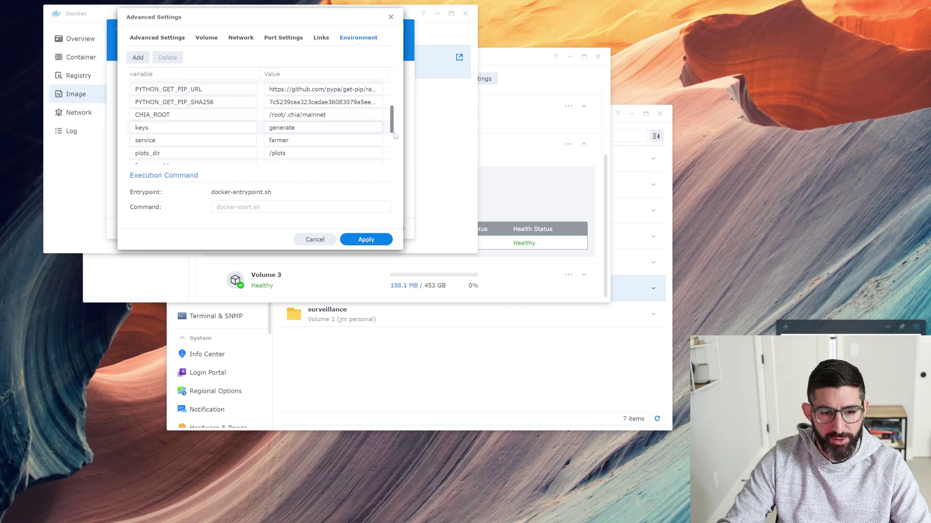
double_click(279, 115)
type("home")
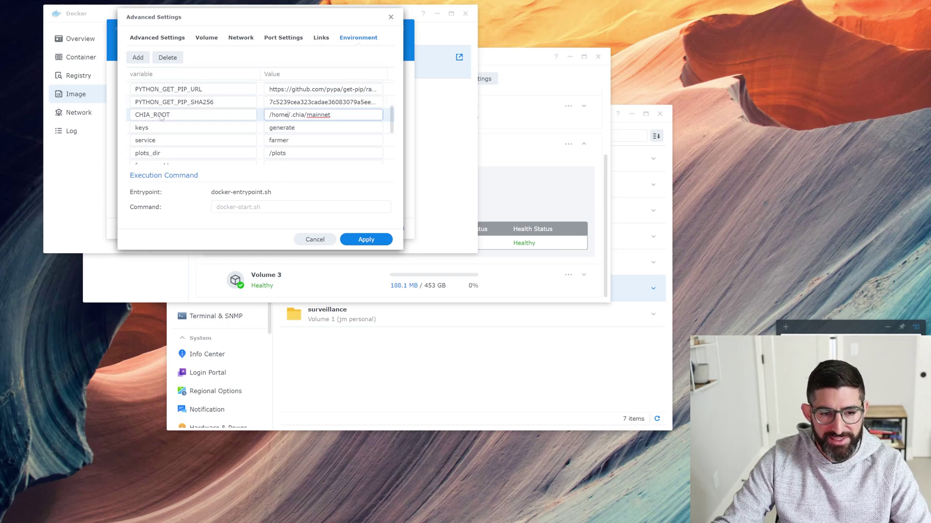
left_click_drag(269, 114, 305, 114)
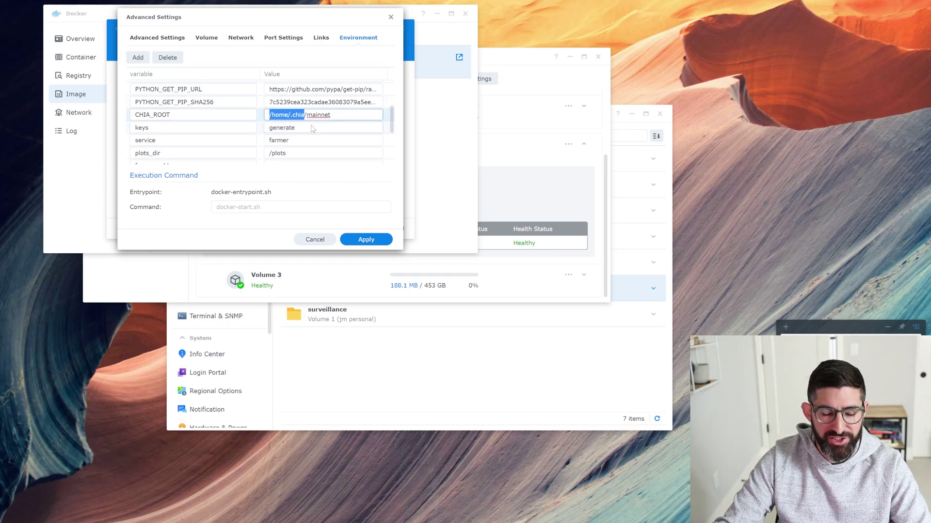
left_click(237, 132)
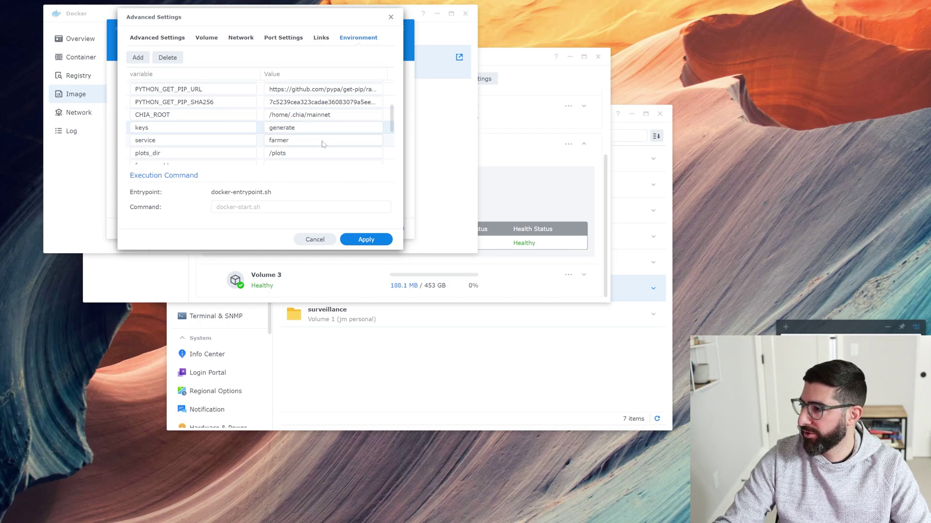
double_click(285, 129)
type("/key.")
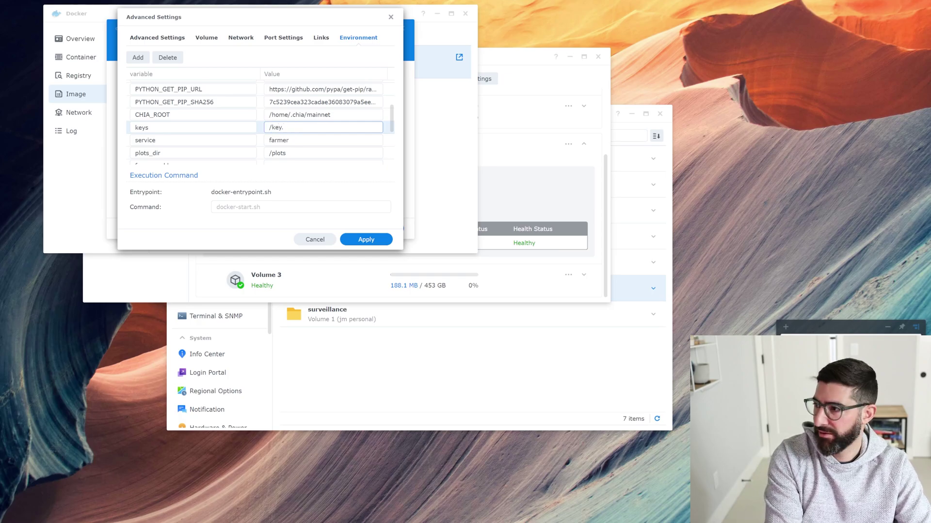
key("BackSpace")
key("BackSpace")
key("BackSpace")
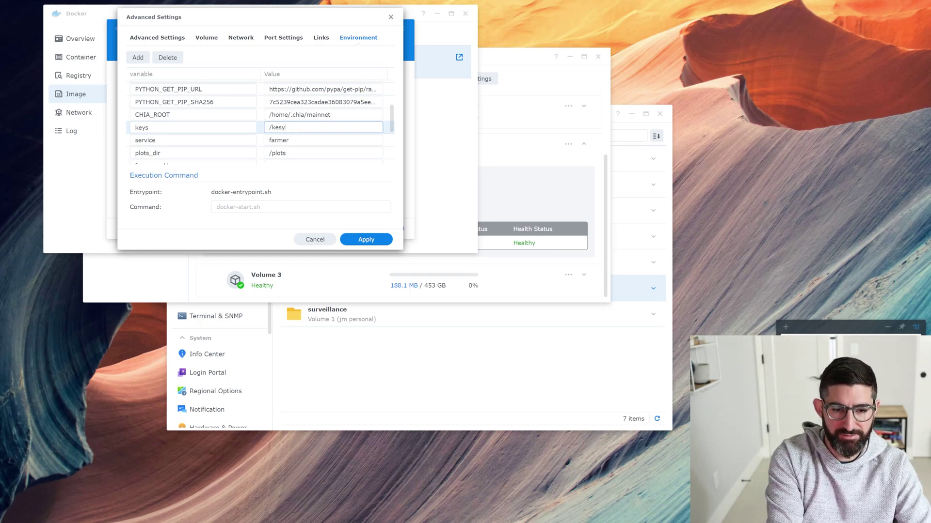
type("ys.txt")
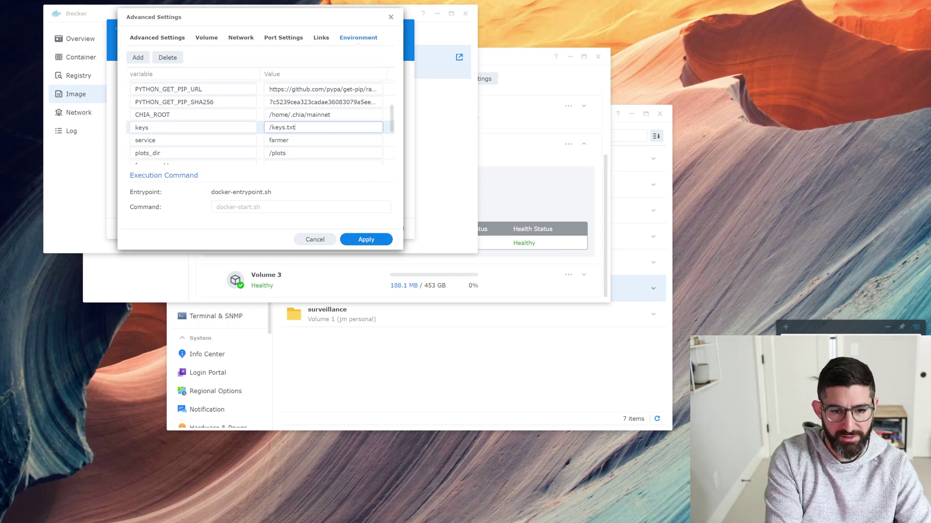
left_click(289, 140)
- Check plots_dir and farmer_address, set upnp to true, and select the farmer entry
scroll(289, 140, "down", 1)
left_click(270, 128)
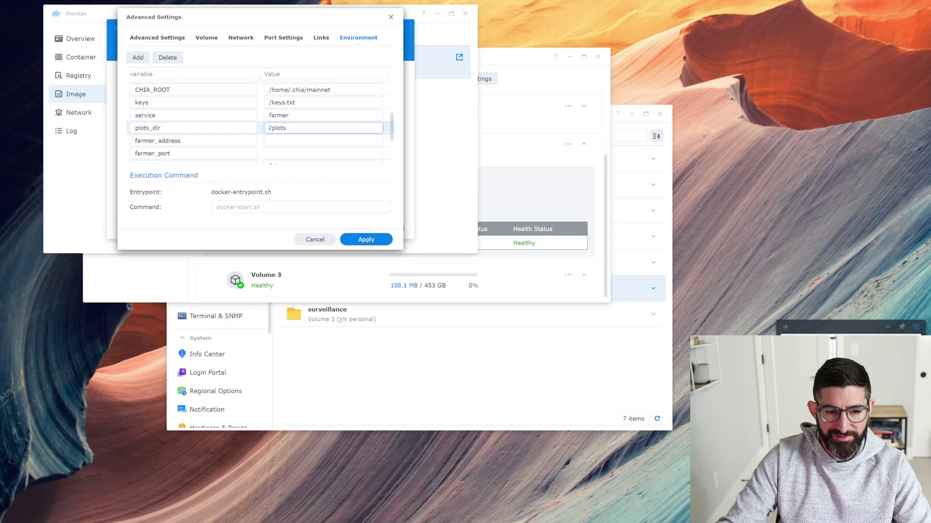
left_click(300, 141)
scroll(300, 141, "down", 1)
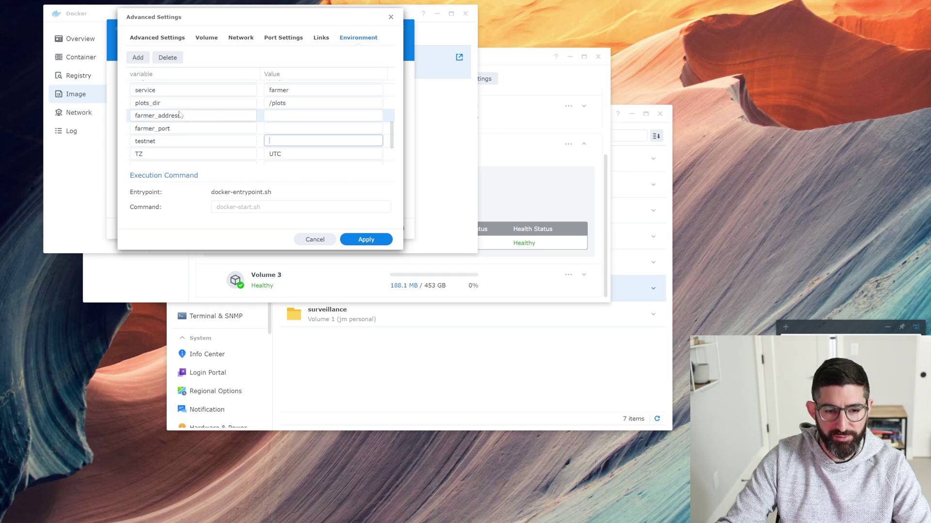
scroll(280, 134, "down", 1)
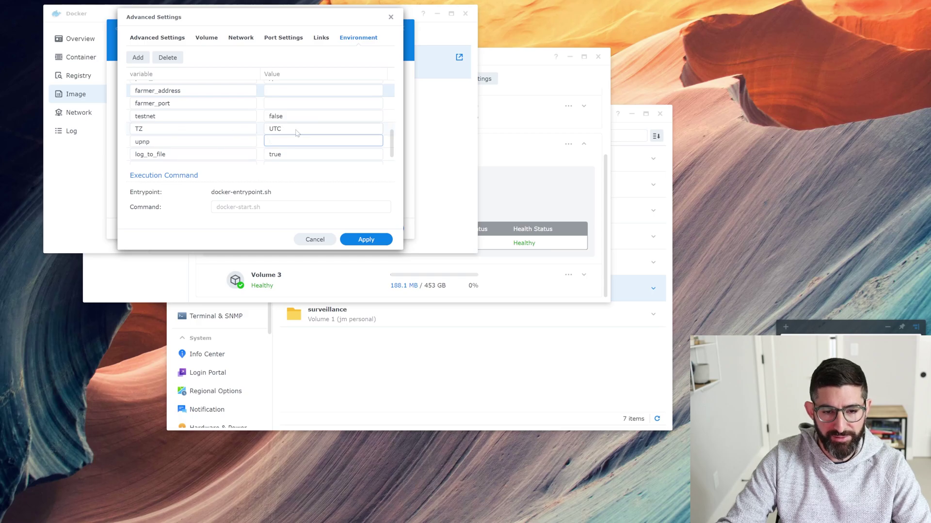
left_click(298, 130)
scroll(313, 147, "down", 1)
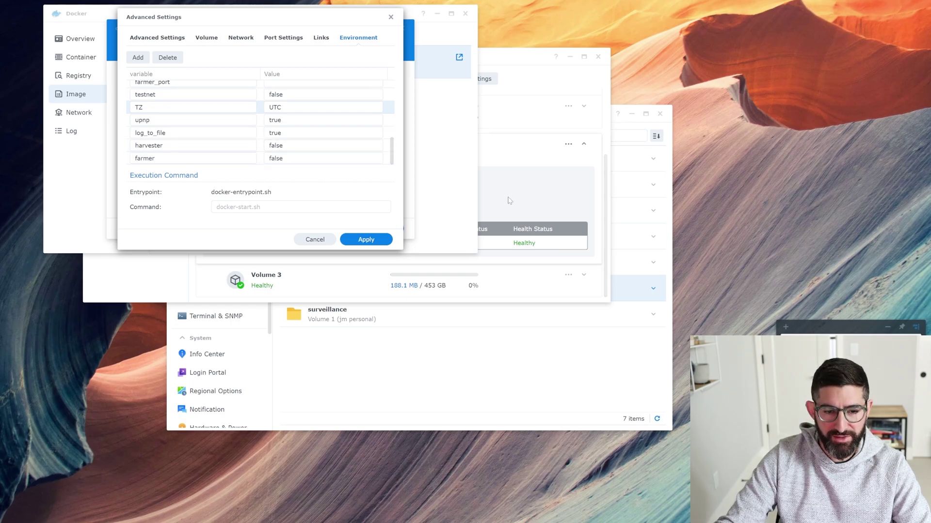
left_click(193, 160)
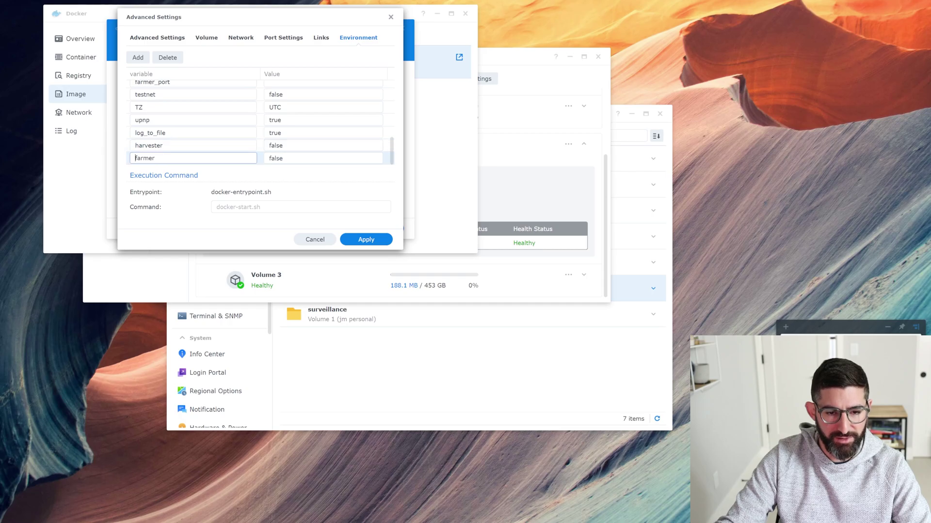
- Save the environment variables, finish the wizard to create the container, and view the container list
left_click(376, 241)
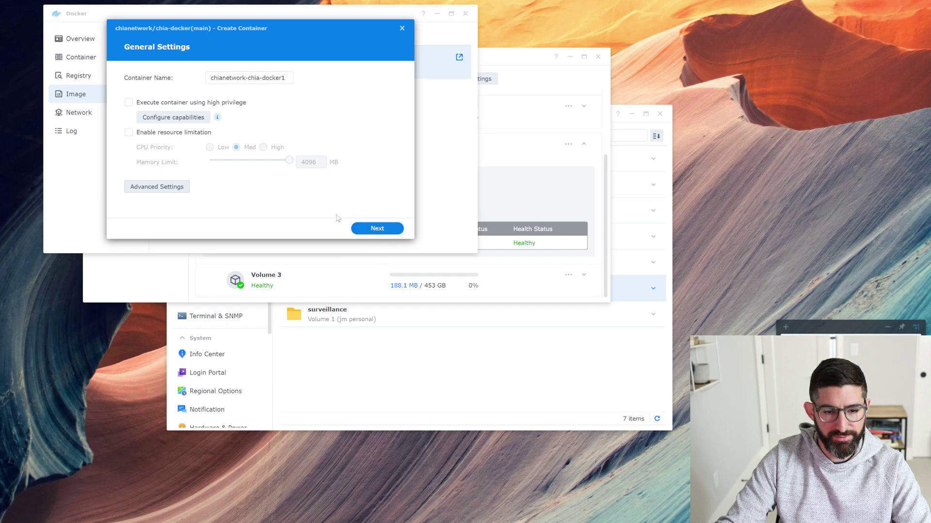
left_click(380, 228)
left_click(387, 234)
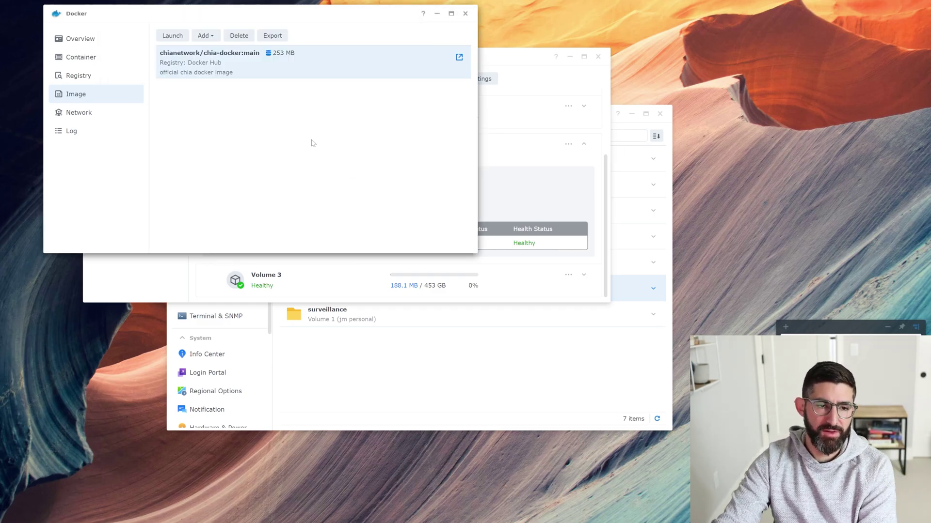
left_click(80, 58)
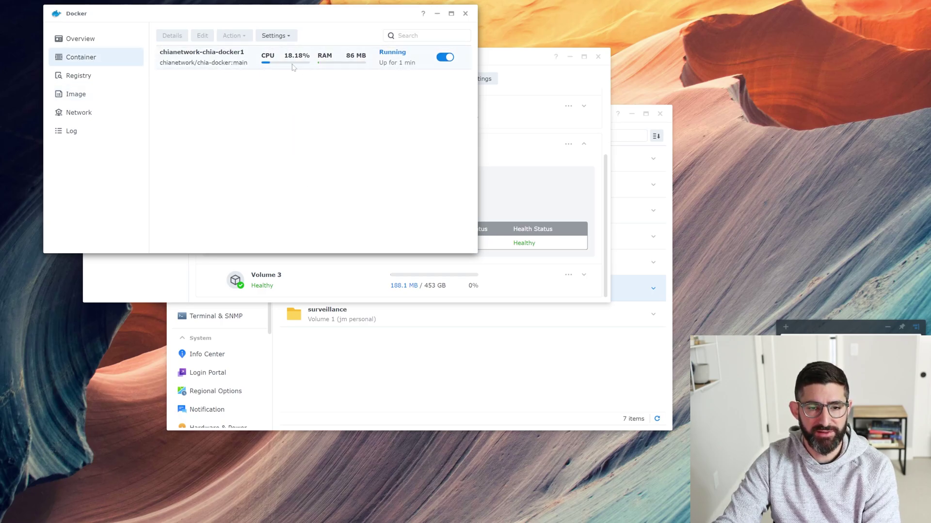
- Open chianetwork-chia-docker1 details, read its processes with a widened command column, then view its log
double_click(229, 64)
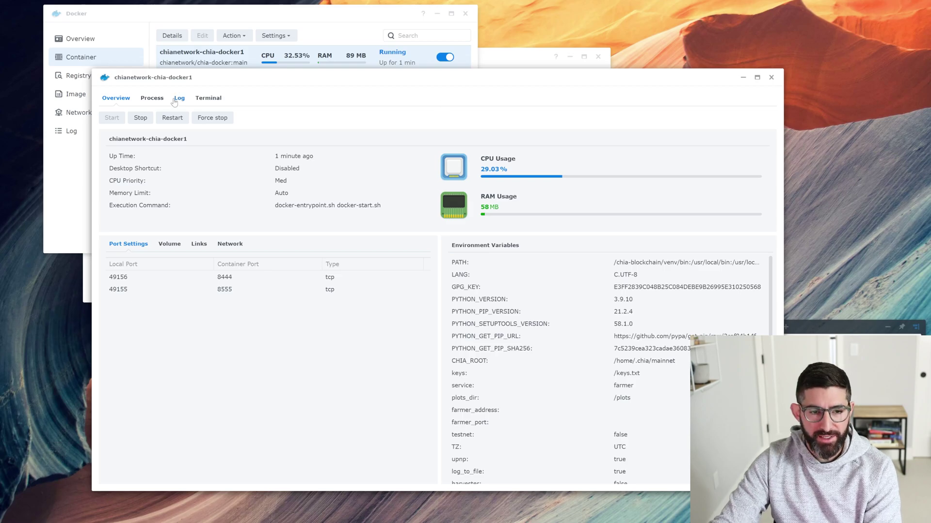
left_click(154, 99)
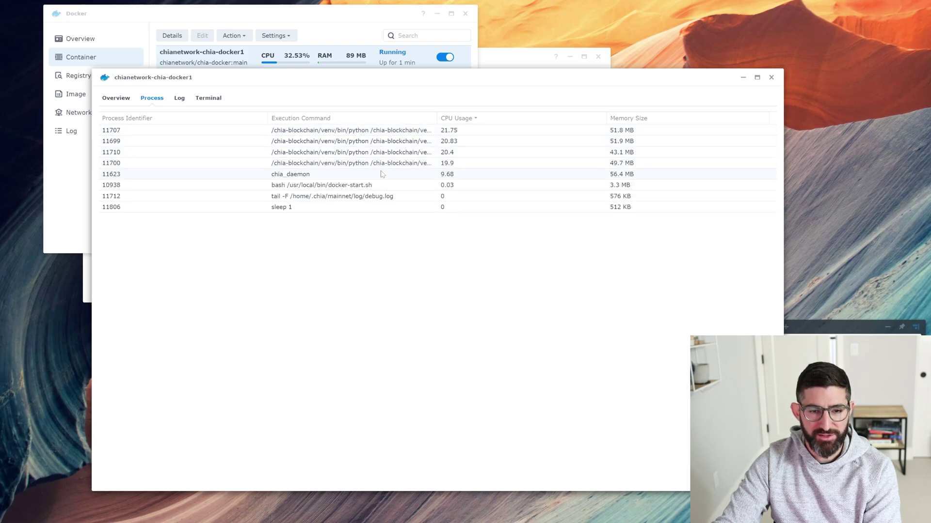
left_click_drag(436, 117, 535, 118)
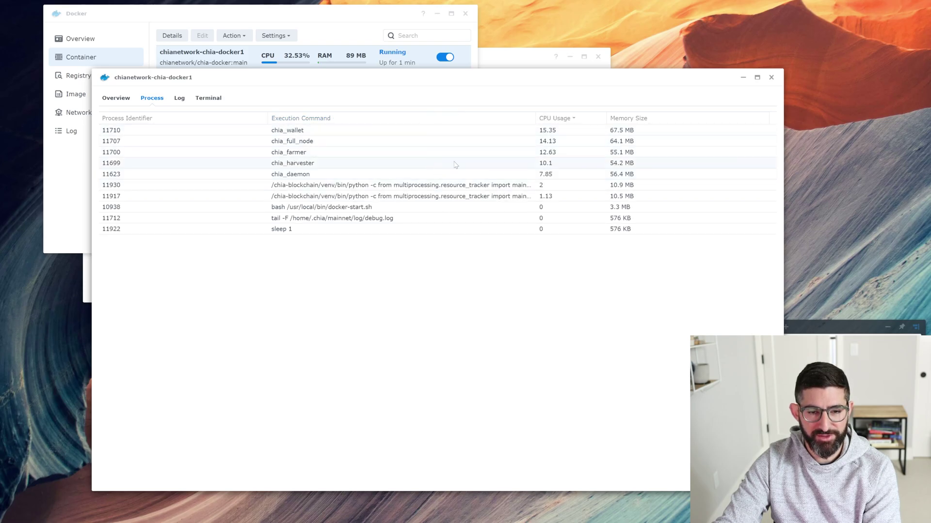
left_click_drag(535, 118, 510, 118)
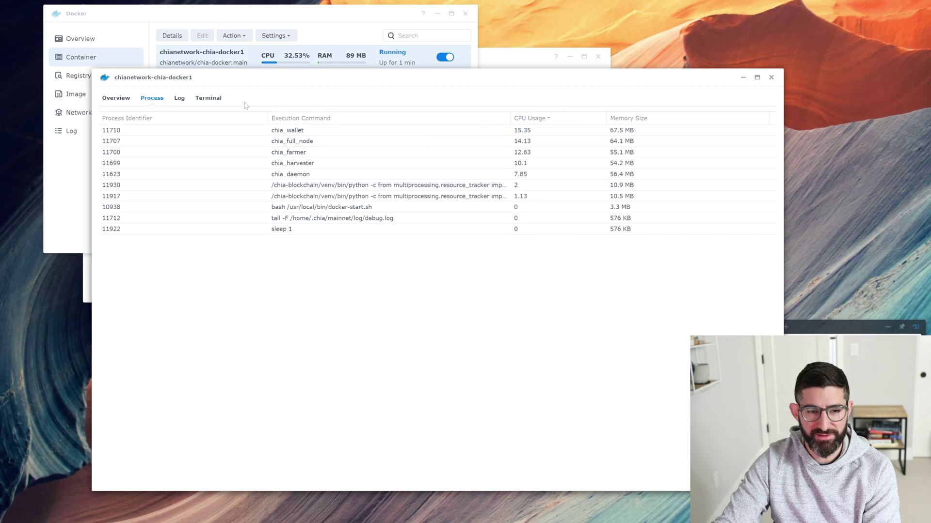
left_click(178, 102)
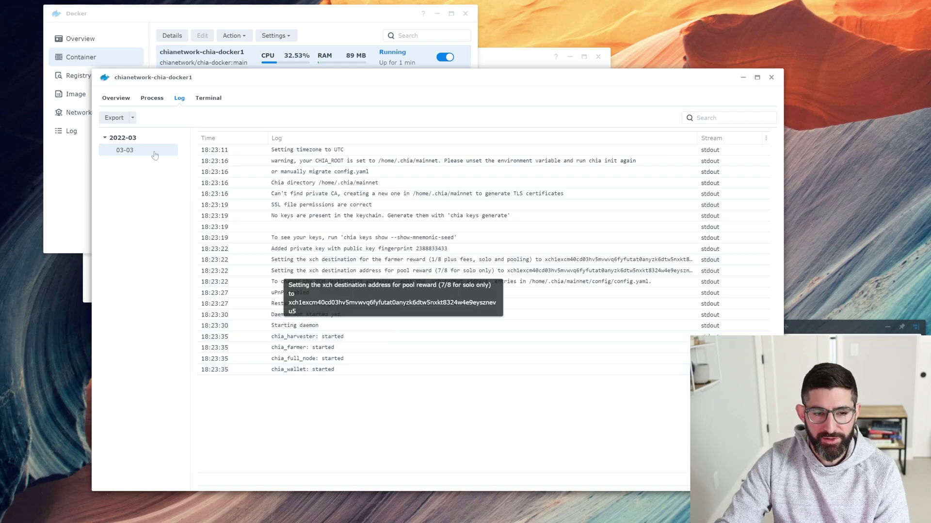
- Open a new bash session in the container terminal and run '. ./activate'
left_click(218, 99)
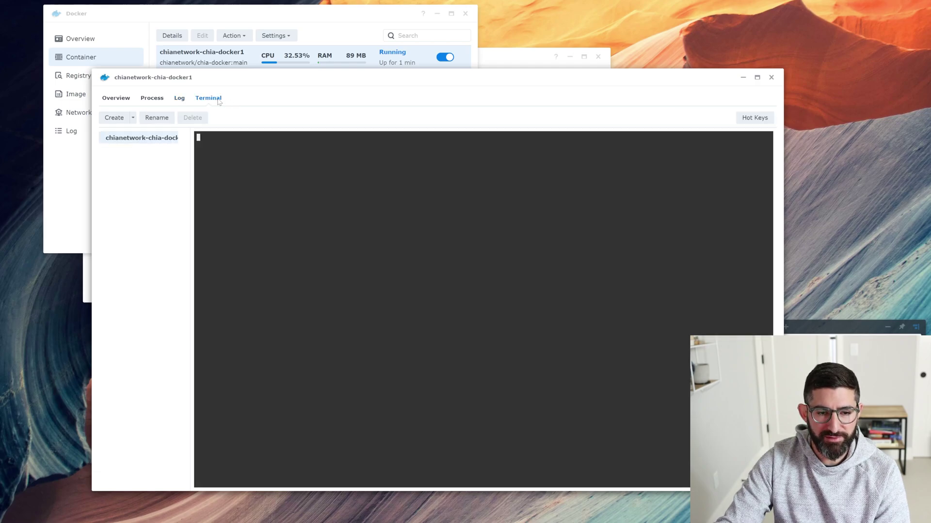
left_click(115, 118)
left_click(125, 151)
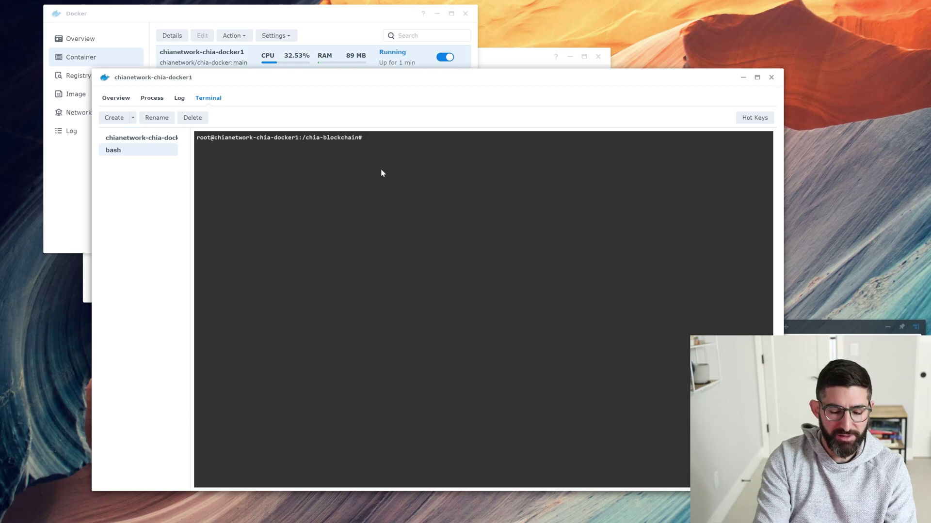
type(". ./activate")
key("Return")
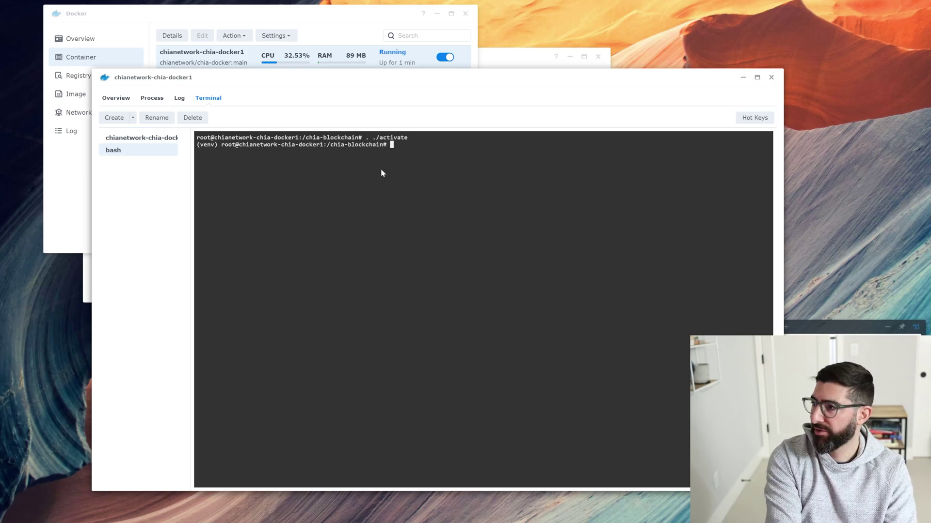
- Check sync status and connections with 'chia show -s' and 'chia show -c', then run 'chia stop all -d'
type("chia ")
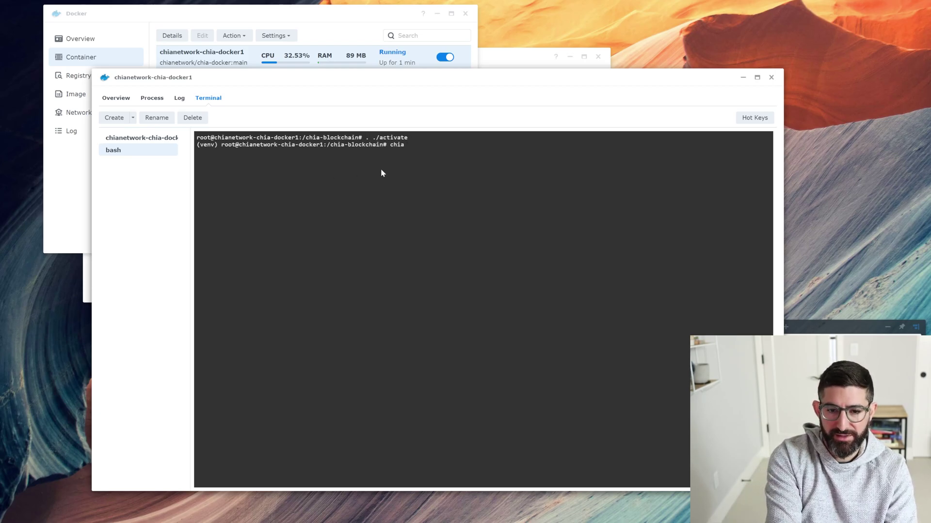
type("show -s")
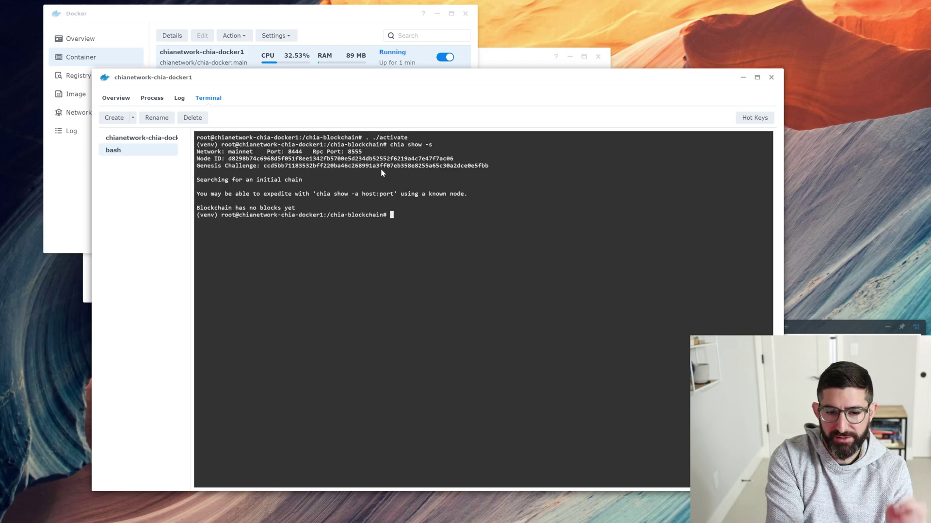
type("chia show -c")
key("Return")
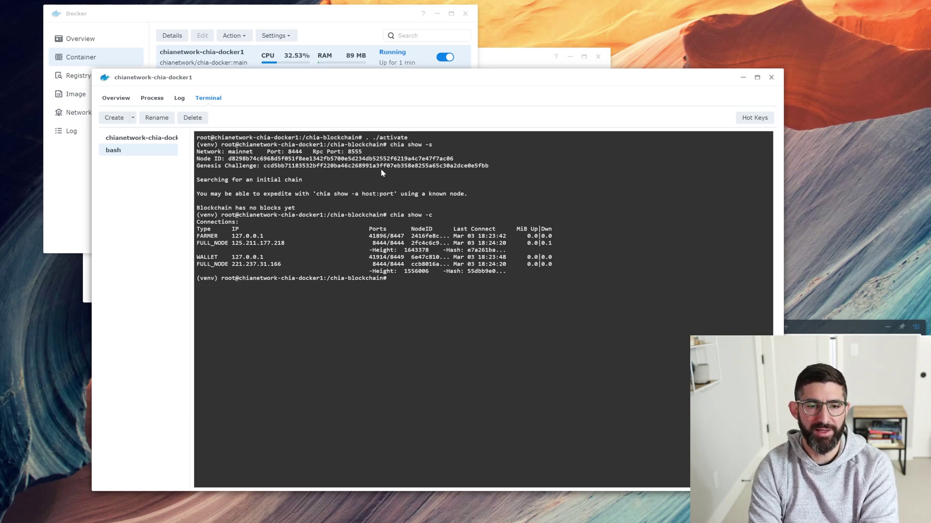
key("Up")
key("Up")
key("Return")
key("Up")
key("Return")
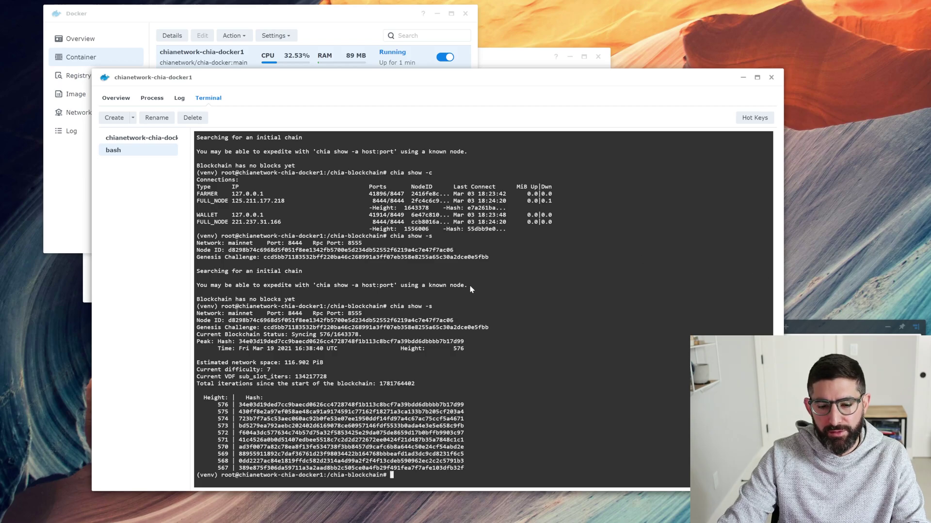
key("Up")
key("Return")
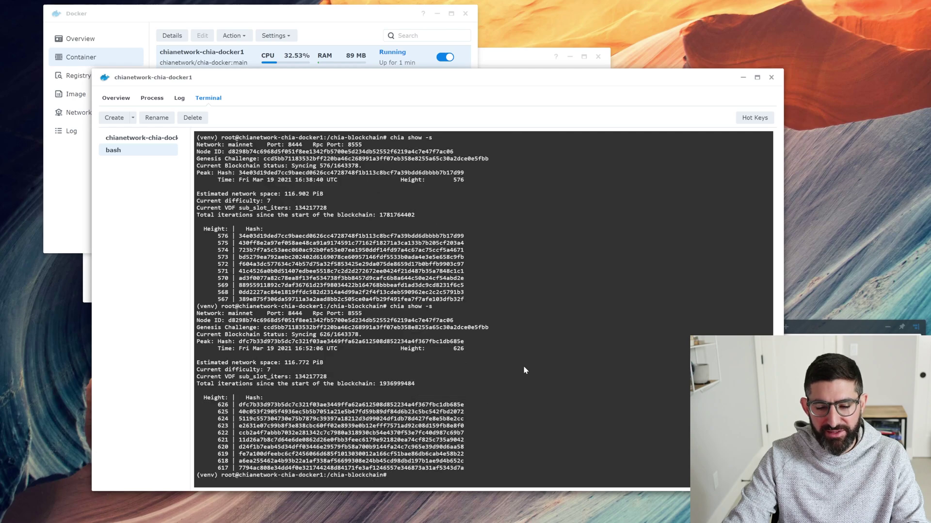
type("chia stop a")
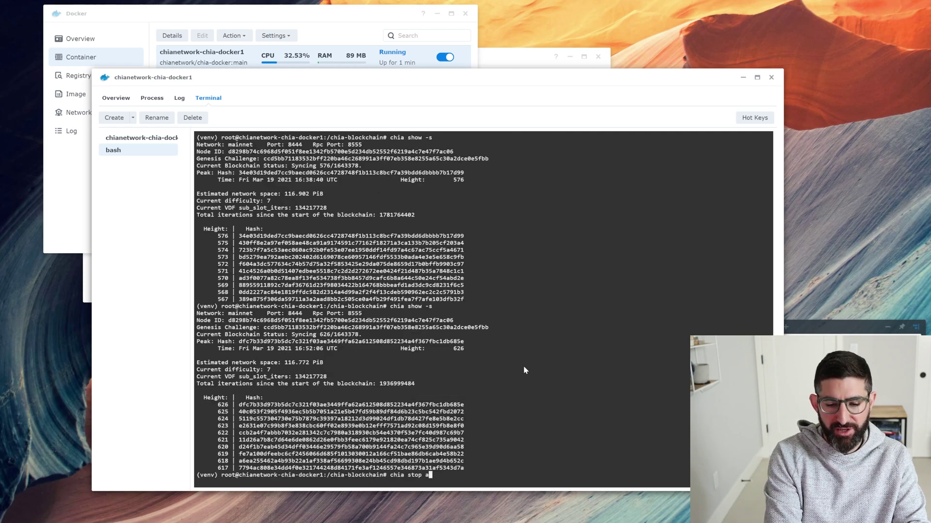
type("ll -d")
key("Return")
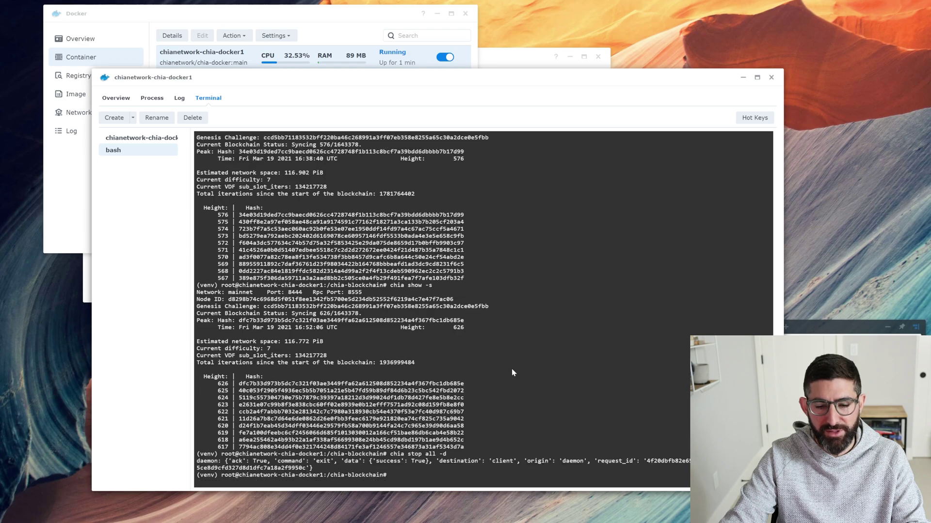
- Close the container terminal and stop the chia container
left_click(770, 77)
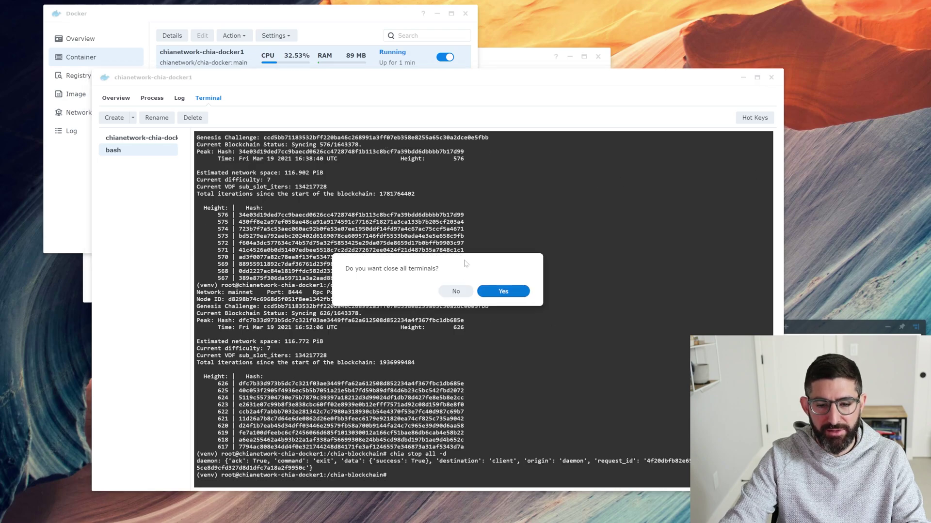
left_click(509, 291)
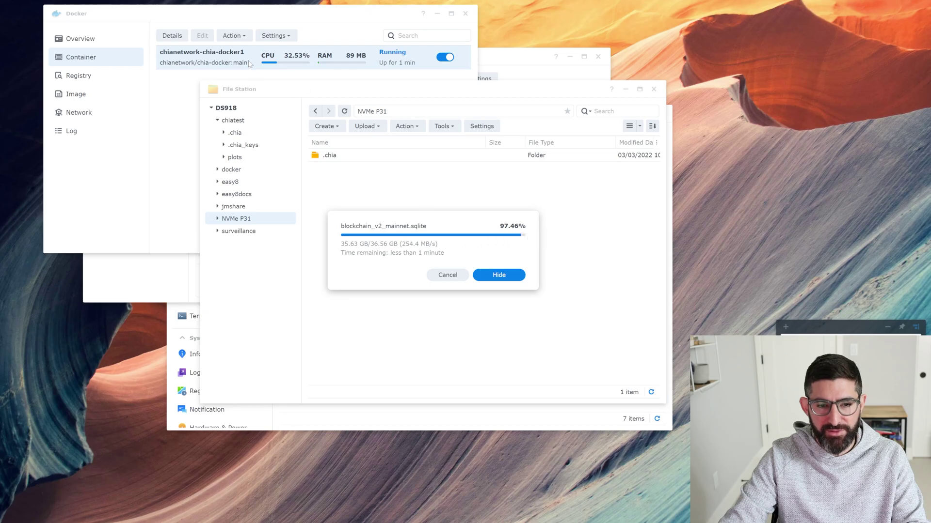
left_click(178, 94)
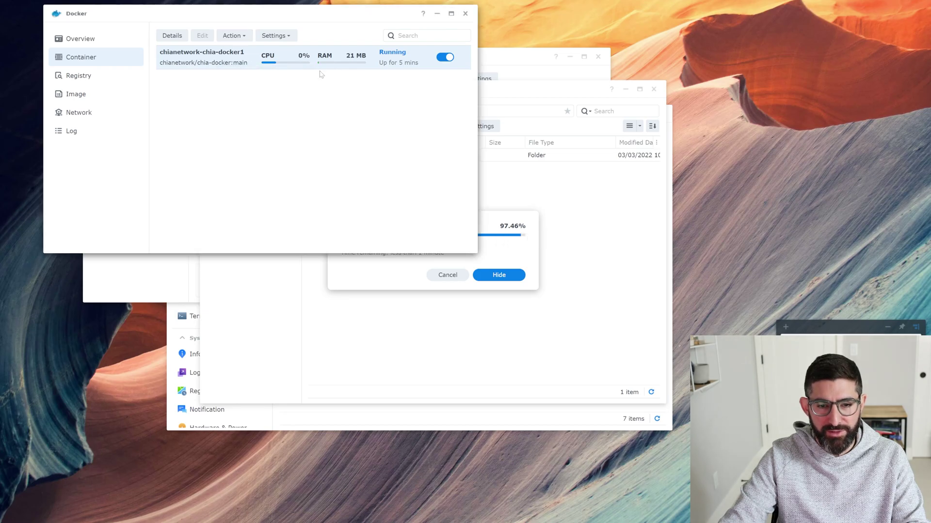
left_click(446, 58)
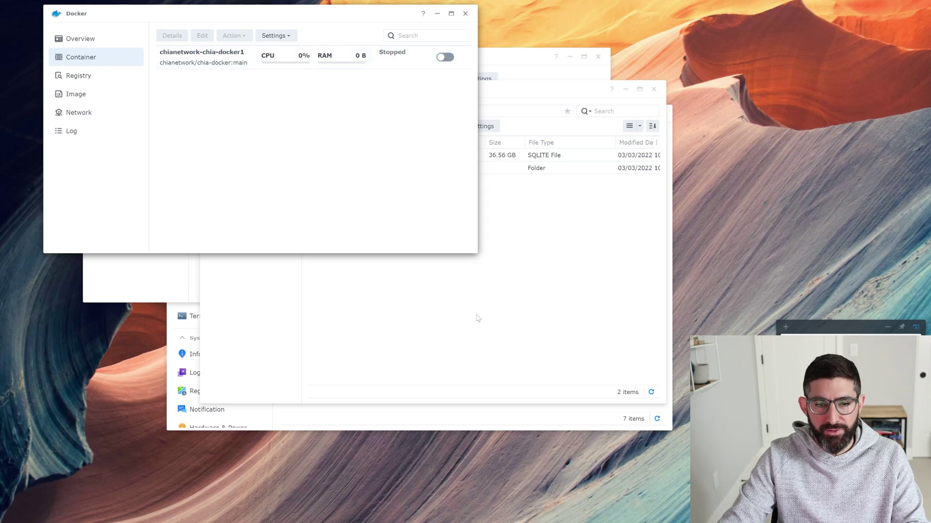
- In File Station, browse to NVMe P31/.chia/mainnet/db and locate the small blockchain_v2_mainnet.sqlite
left_click(434, 310)
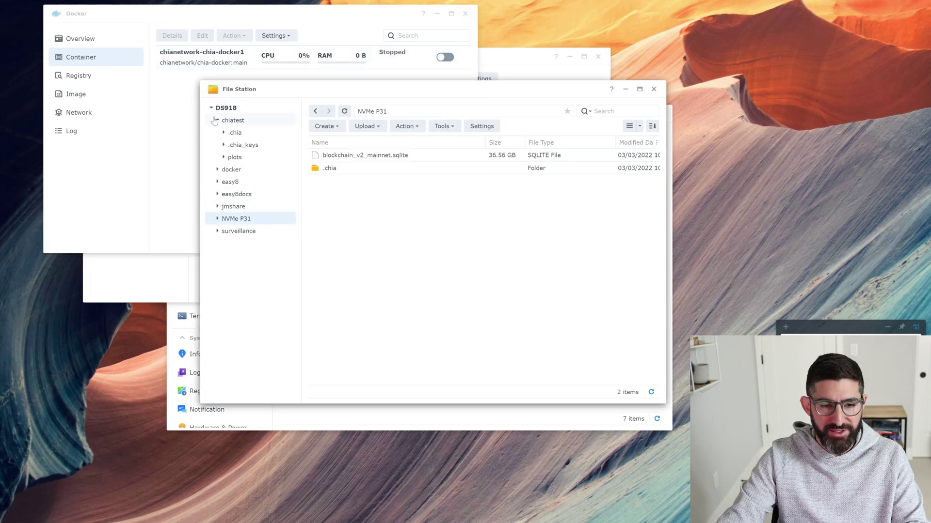
left_click(217, 120)
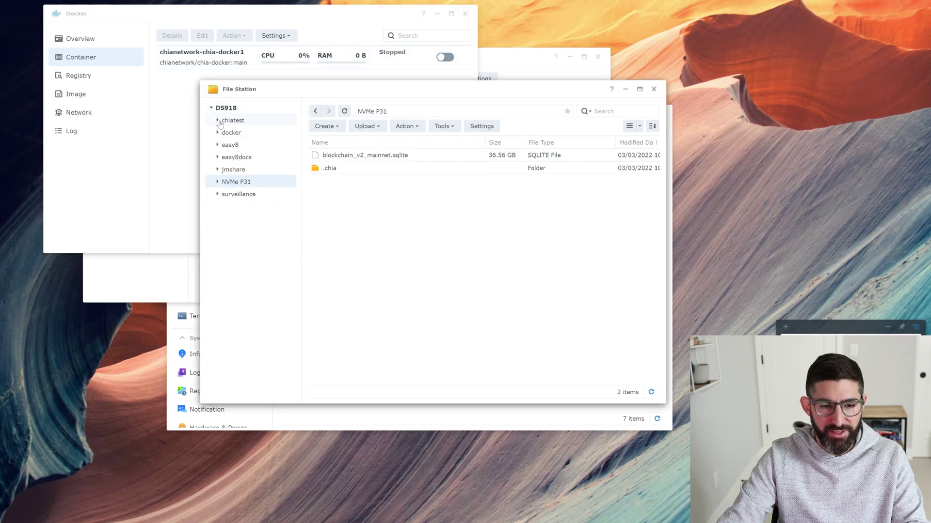
double_click(334, 169)
double_click(343, 159)
double_click(339, 168)
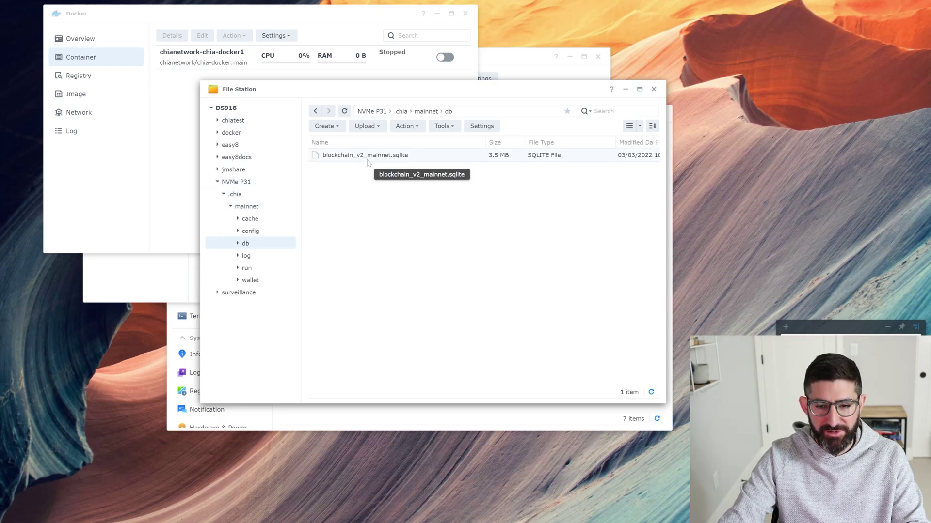
left_click(371, 159)
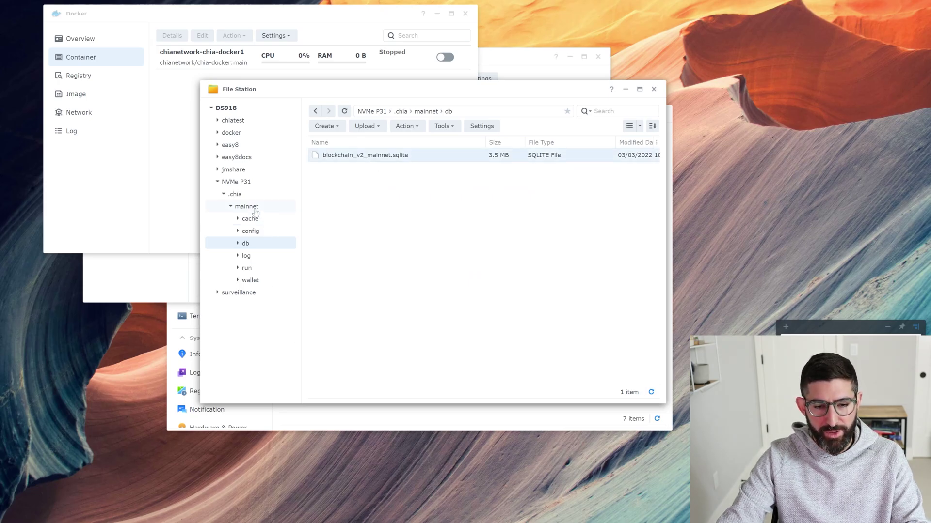
- Move the 36.56 GB blockchain_v2_mainnet.sqlite into .chia/mainnet/db, replacing the existing file
left_click(236, 195)
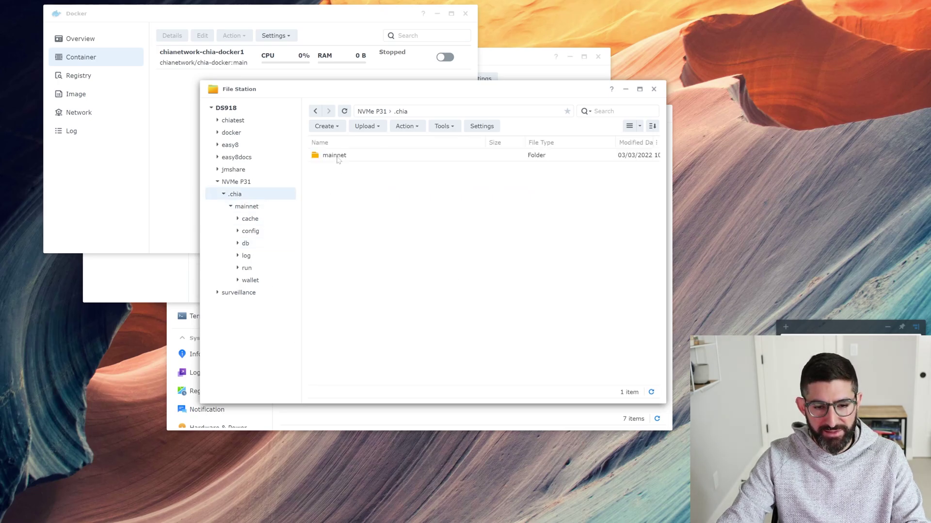
left_click(244, 183)
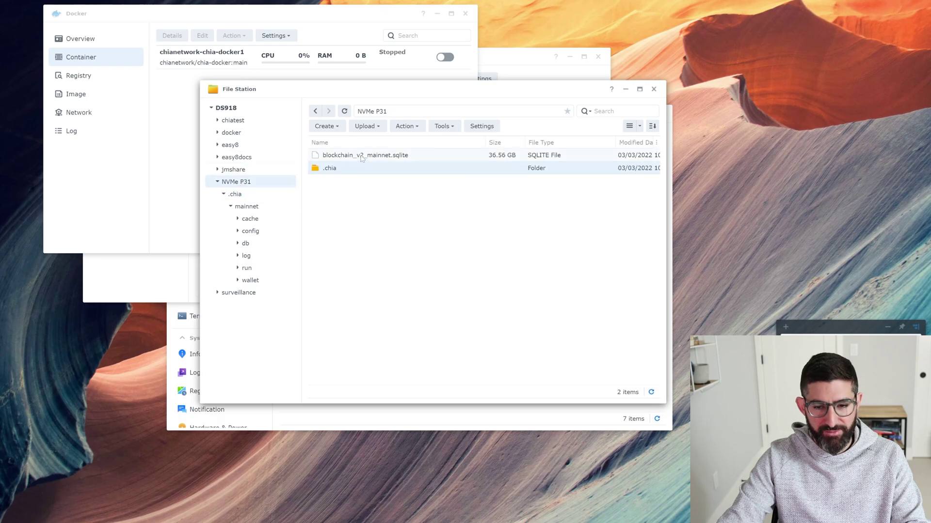
left_click(362, 156)
left_click_drag(361, 160, 246, 244)
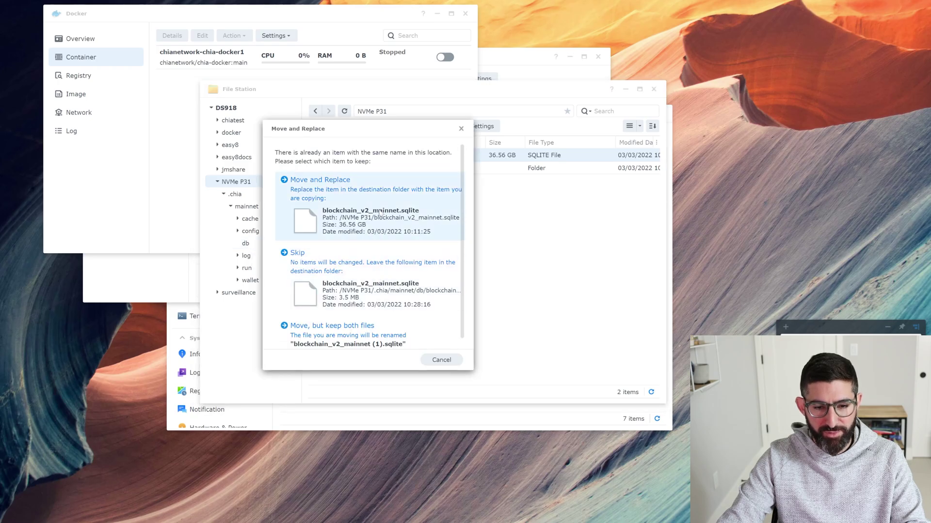
left_click(379, 201)
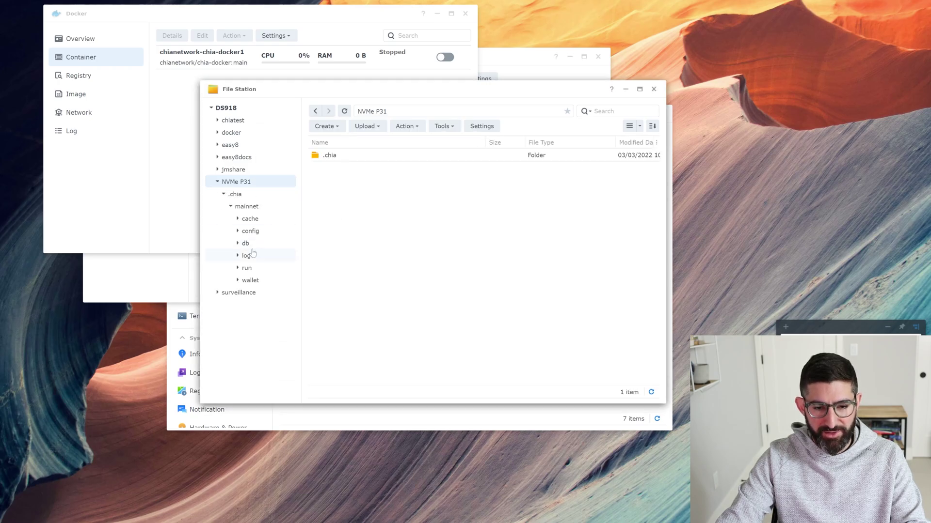
left_click(246, 243)
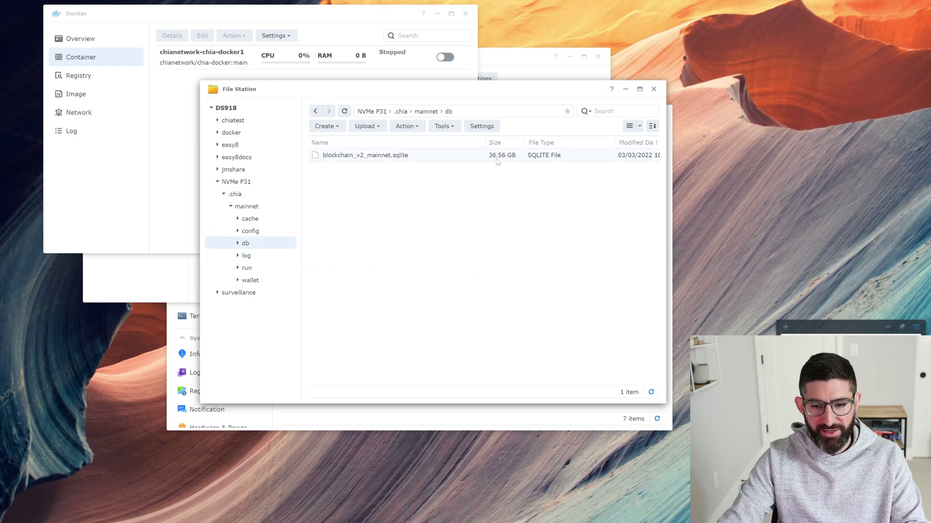
left_click(223, 194)
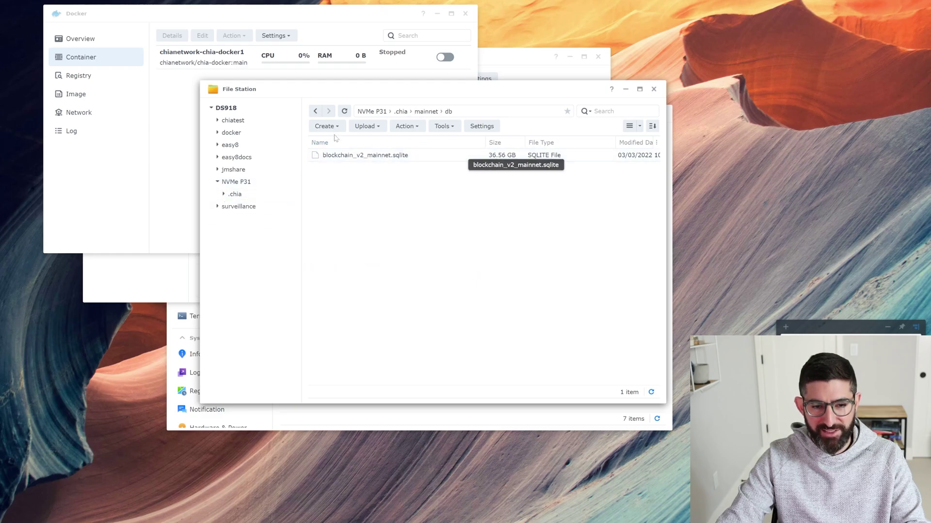
left_click(184, 57)
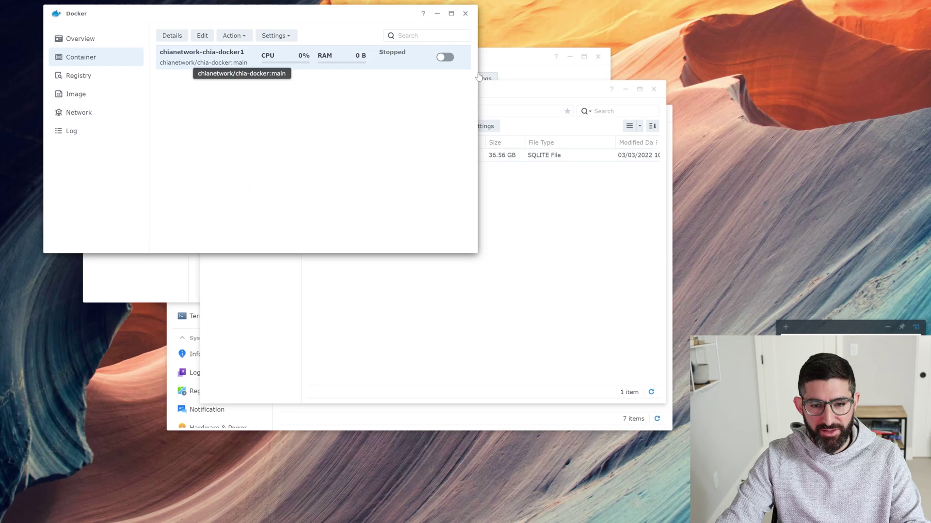
- Start chianetwork-chia-docker1 and check its log and running processes in Details
left_click(449, 62)
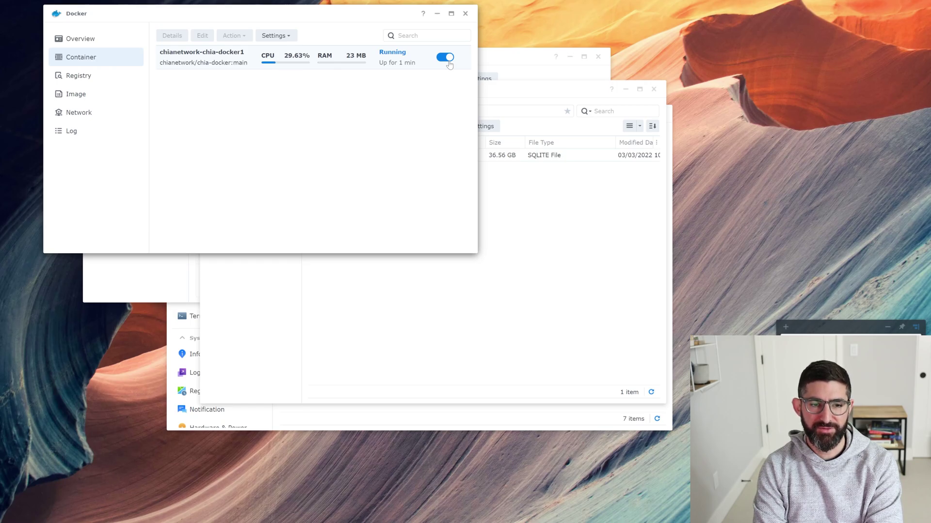
double_click(213, 64)
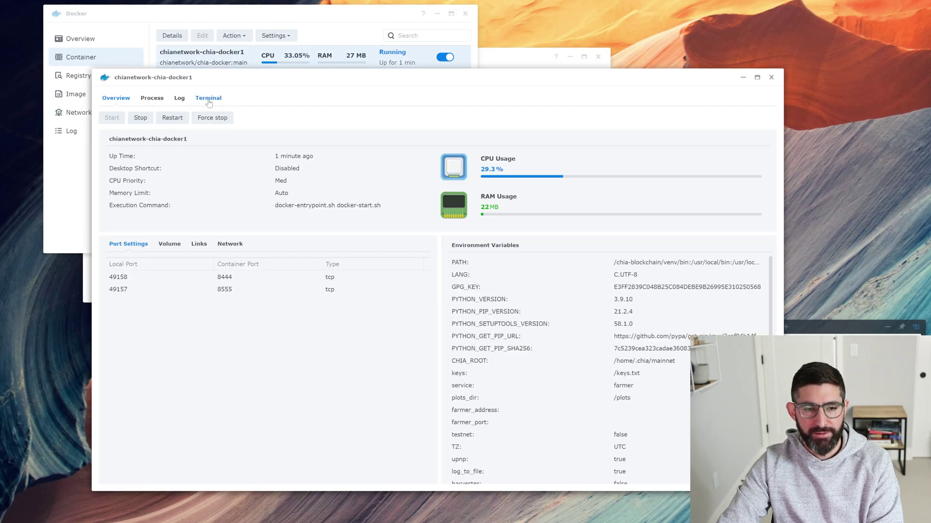
left_click(180, 98)
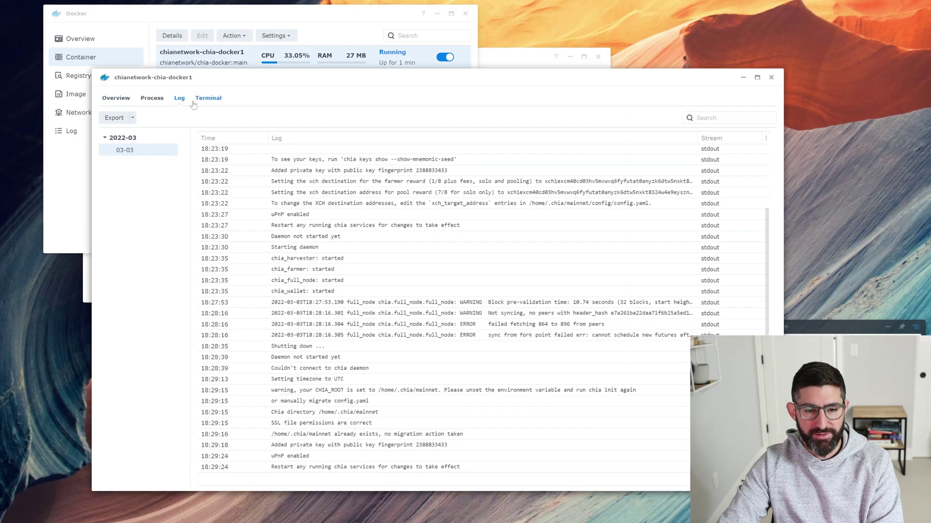
left_click(153, 100)
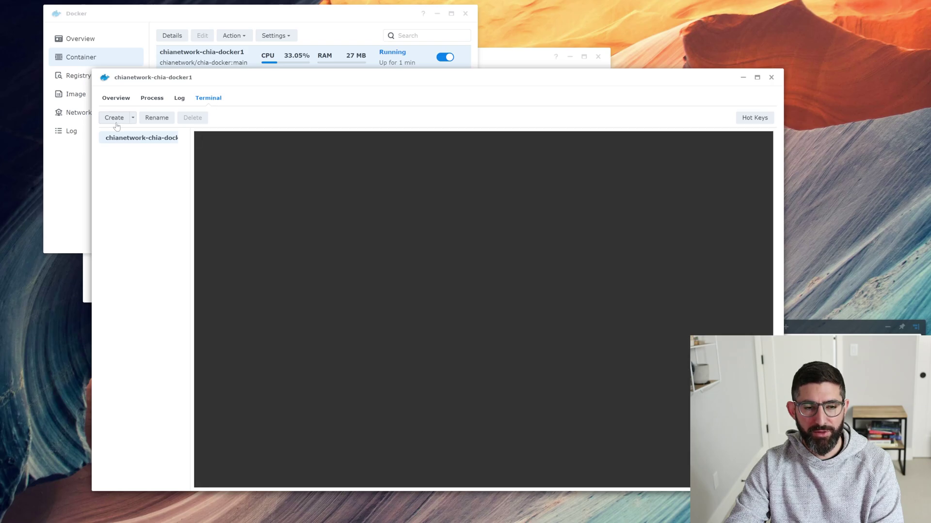
- Open a bash session, activate the chia environment, and run 'chia plots show' to list /plots
left_click(115, 123)
left_click(137, 150)
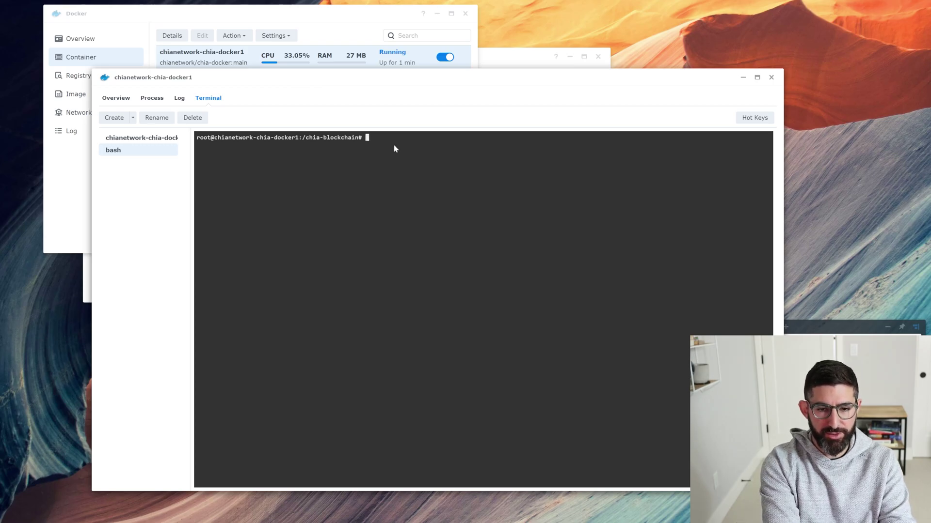
type("tivate")
key("Return")
type("chia plots show")
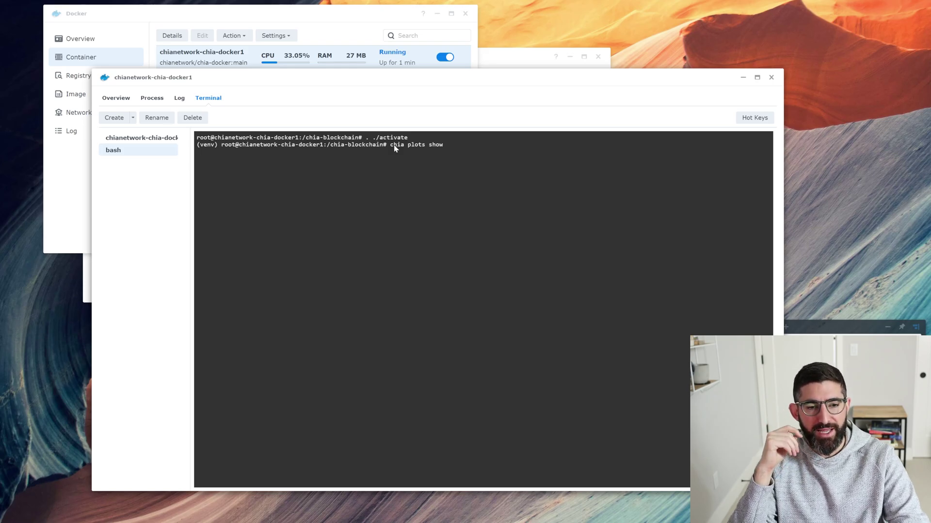
key("Return")
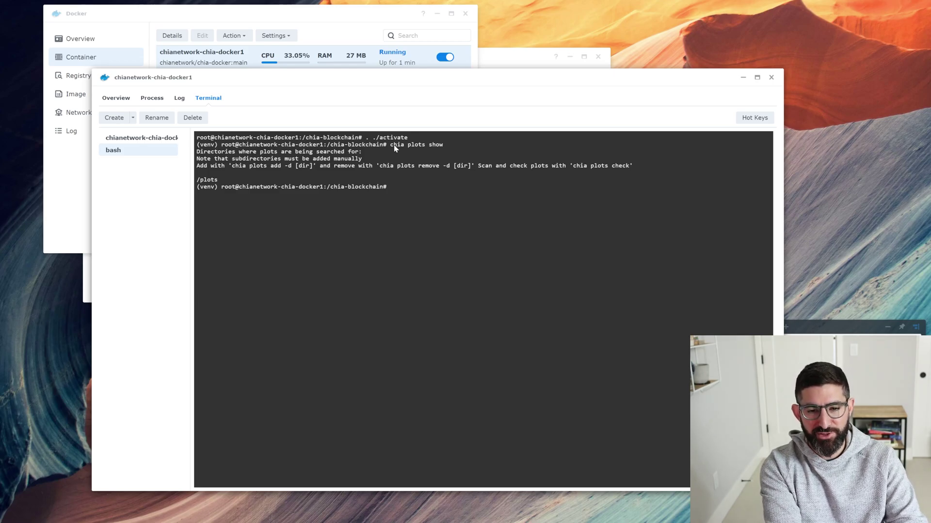
- Go up with 'cd ..', list the root with 'ls', and run 'chia show -s'
type("chia plots ad d-")
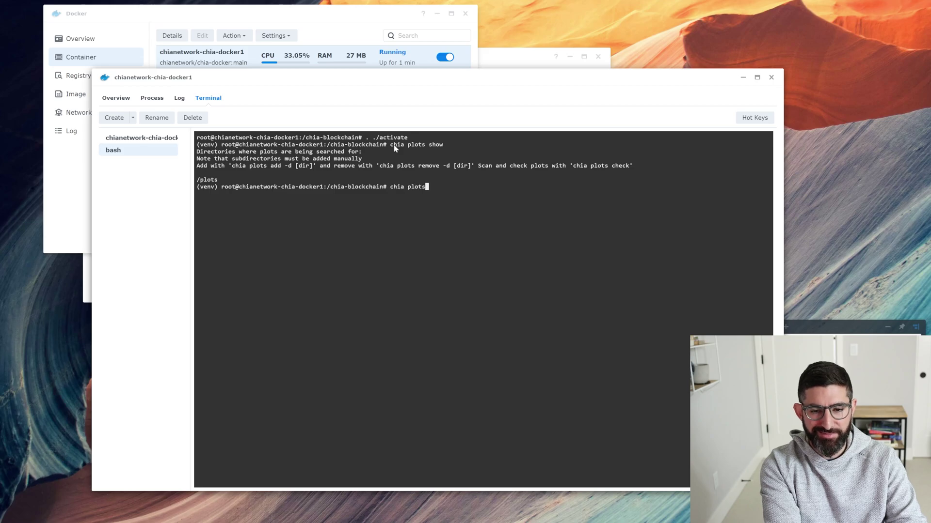
key("BackSpace")
key("BackSpace")
key("BackSpace")
type("d -d")
key("BackSpace")
key("BackSpace")
key("BackSpace")
key("BackSpace")
key("BackSpace")
key("BackSpace")
key("BackSpace")
key("BackSpace")
key("BackSpace")
key("BackSpace")
key("BackSpace")
key("BackSpace")
key("BackSpace")
key("BackSpace")
key("BackSpace")
key("BackSpace")
key("BackSpace")
type("cd ..")
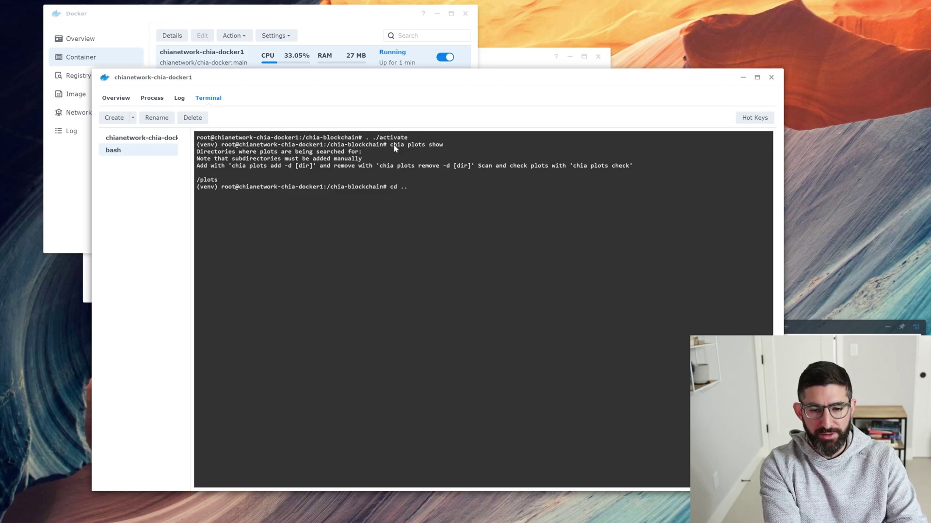
key("Return")
type("ls")
key("Return")
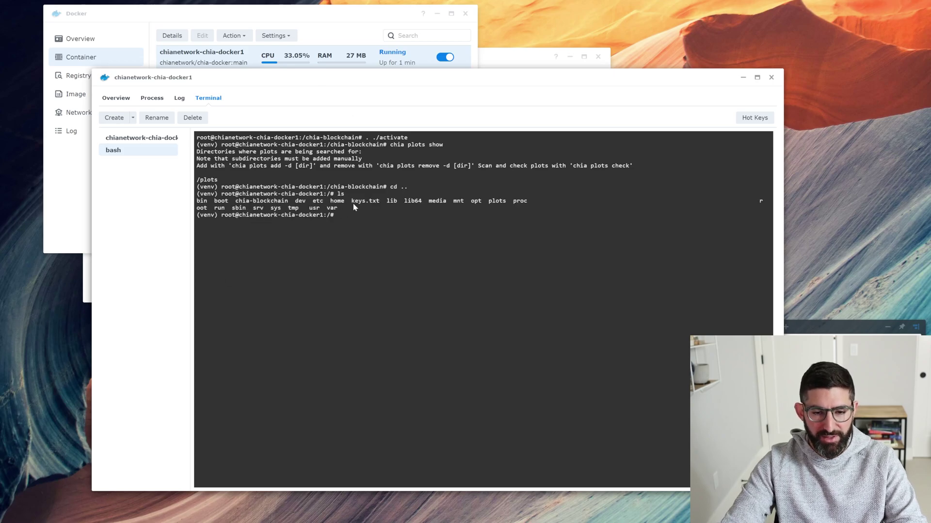
double_click(497, 200)
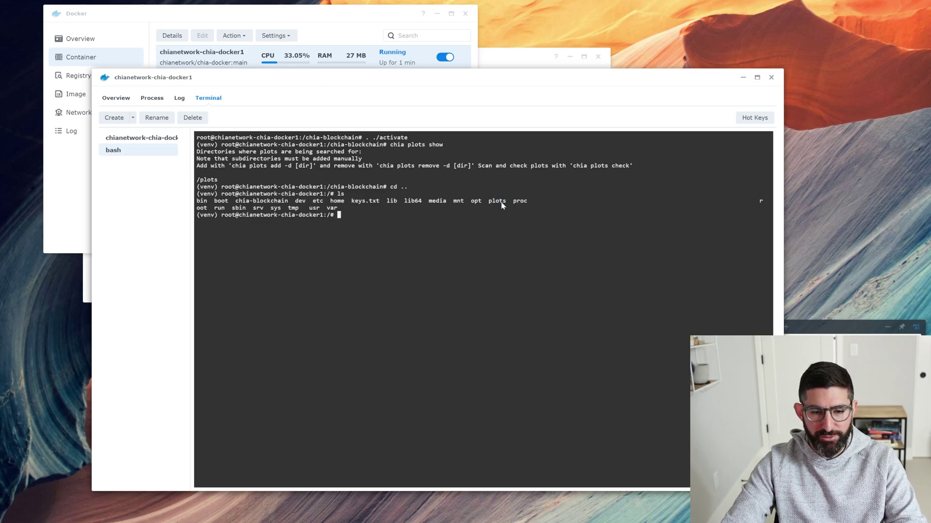
left_click(383, 217)
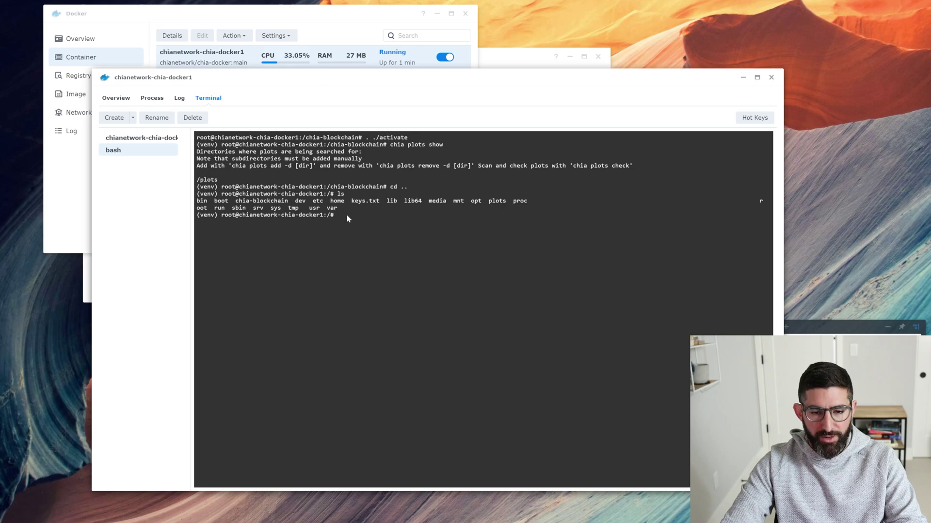
type("chia show -s")
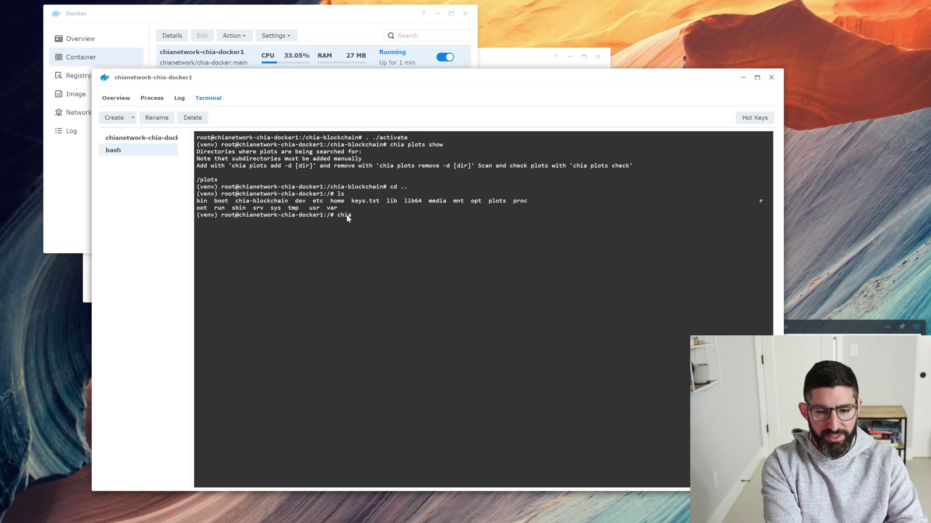
key("Return")
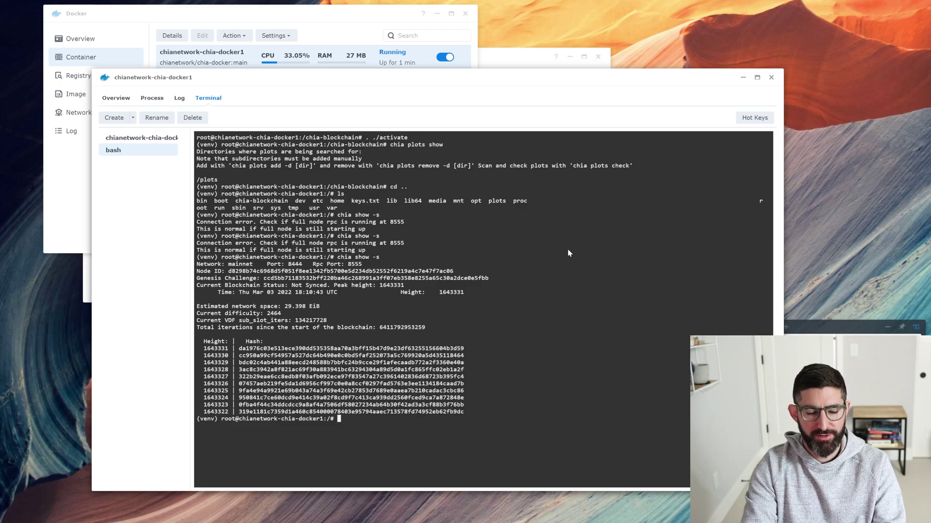
- Clear the terminal and rerun 'chia show -s', now reporting peak height 1643344
type("clear")
key("Return")
key("Up")
key("Up")
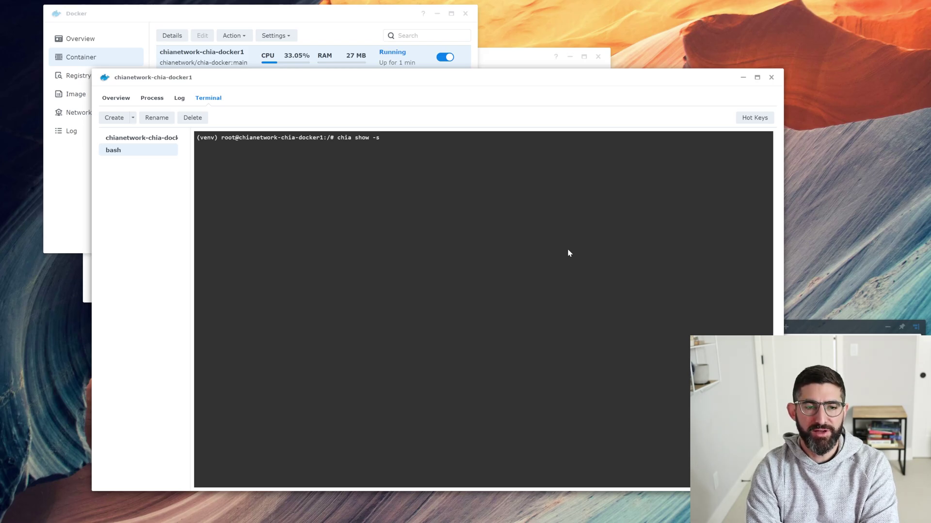
key("Return")
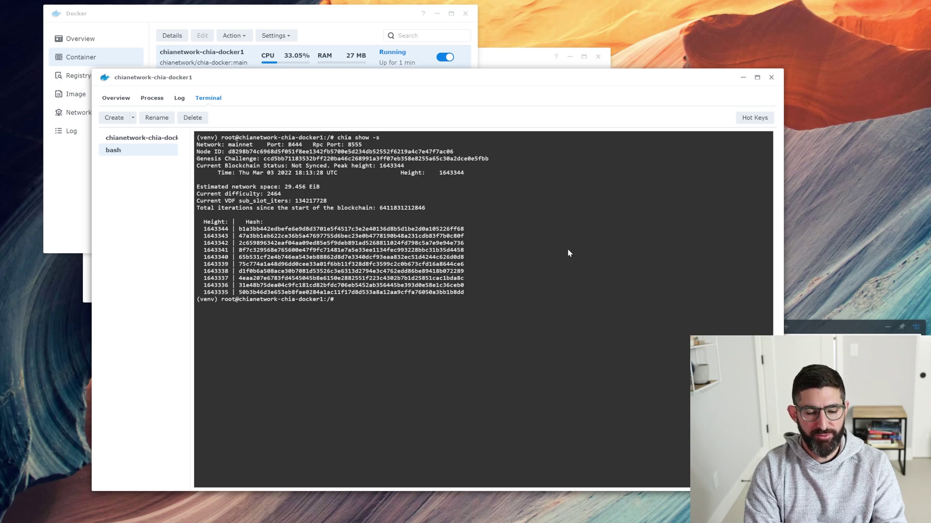
- List the wallet, farmer and full-node peers with 'chia show -c', then run 'chia farm summary'
type("chia show")
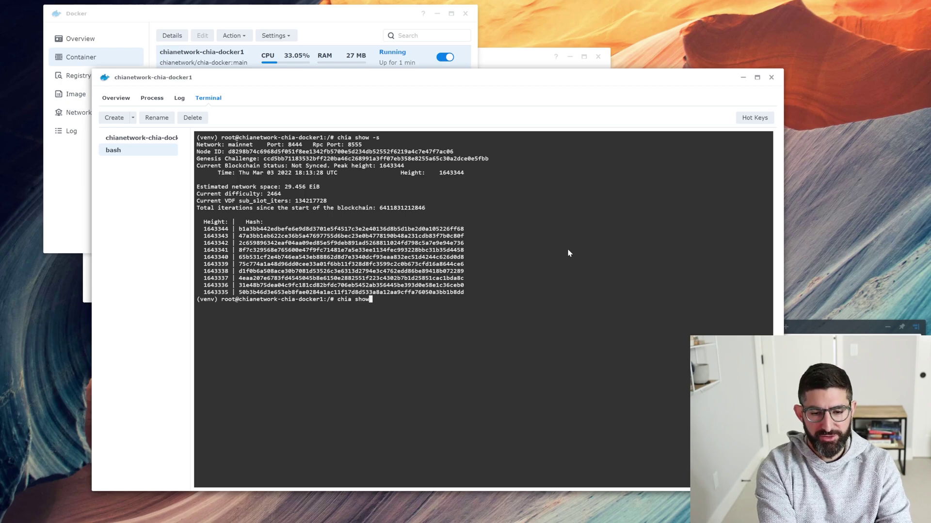
type(" -c")
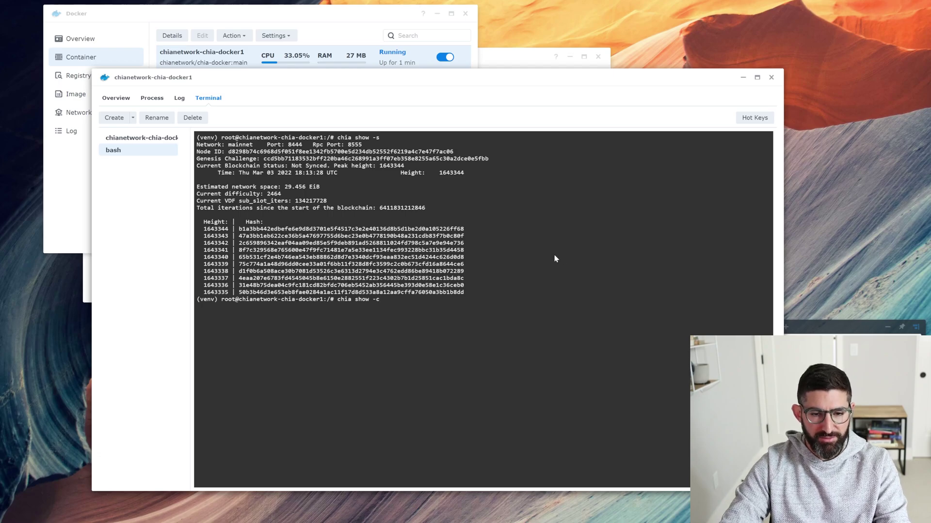
key("Return")
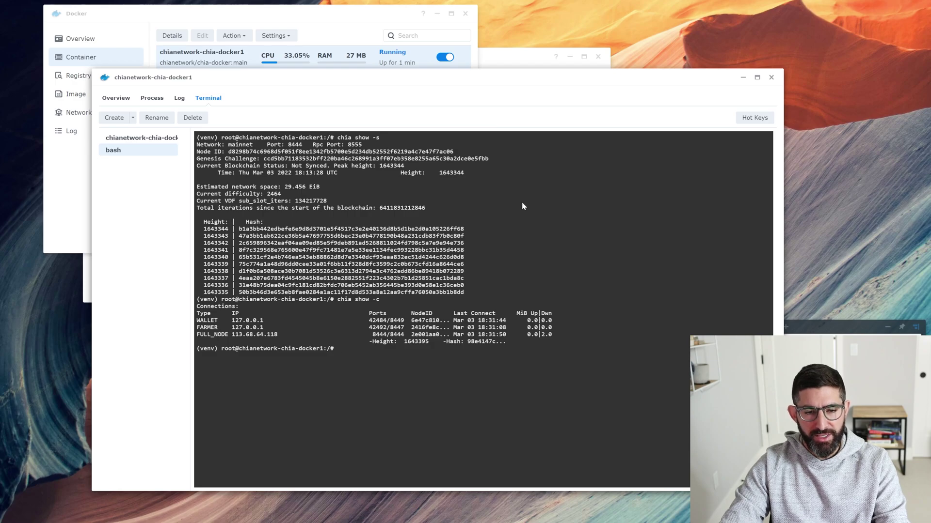
type("chia farm summary")
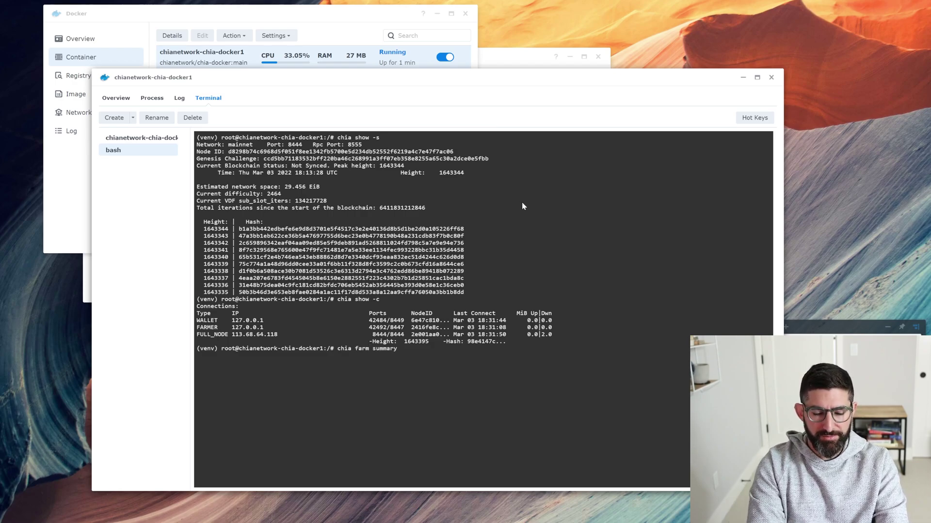
key("Return")
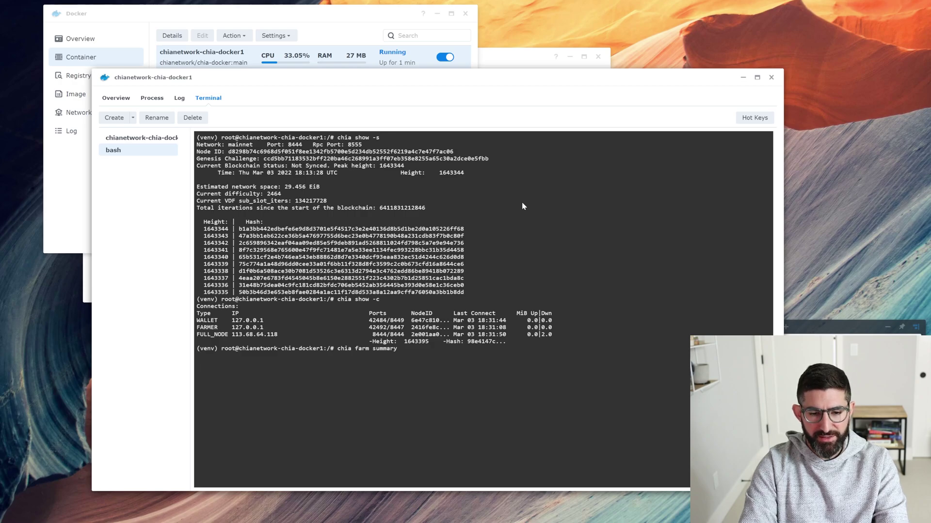